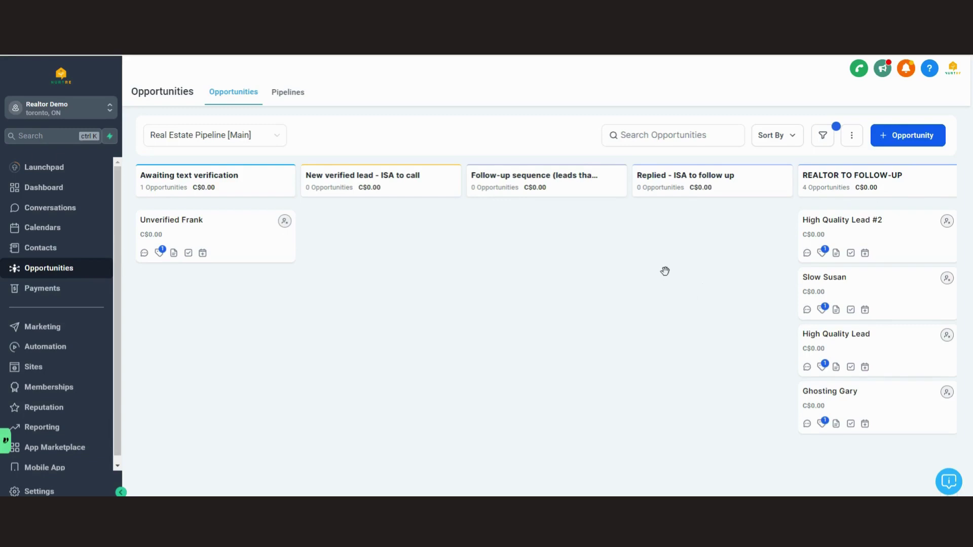
- Open the contact record of the lead in the Awaiting text verification stage and enlarge its Notes field
left_click(200, 222)
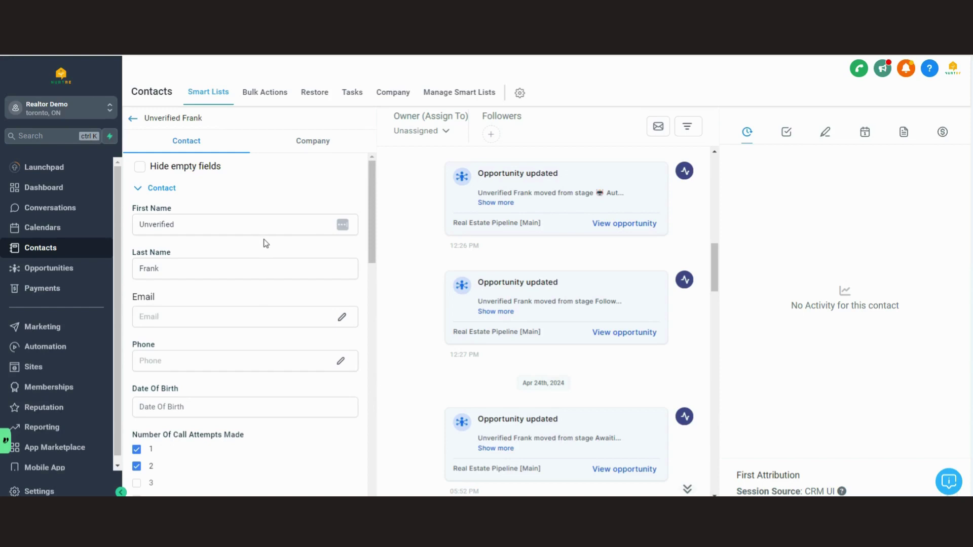
scroll(265, 244, "down", 3)
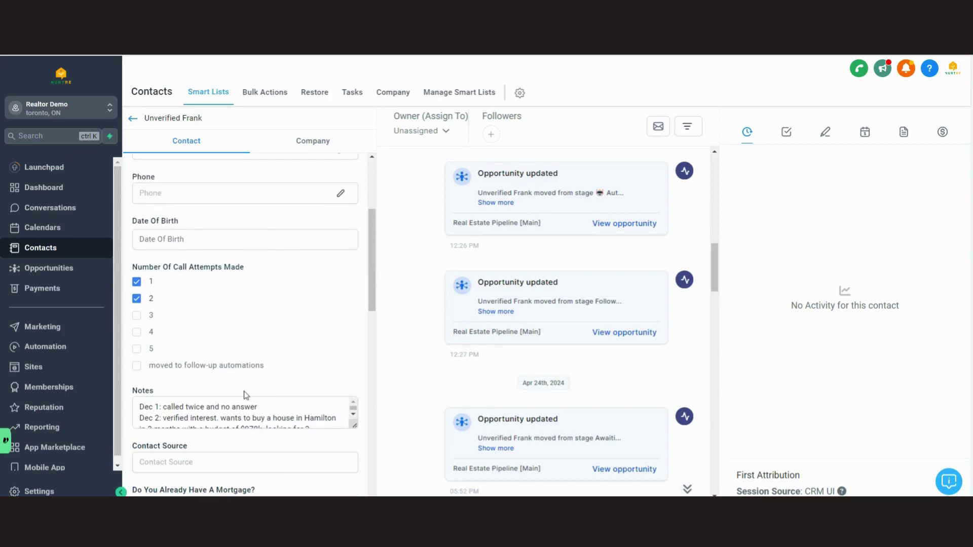
scroll(307, 319, "down", 1)
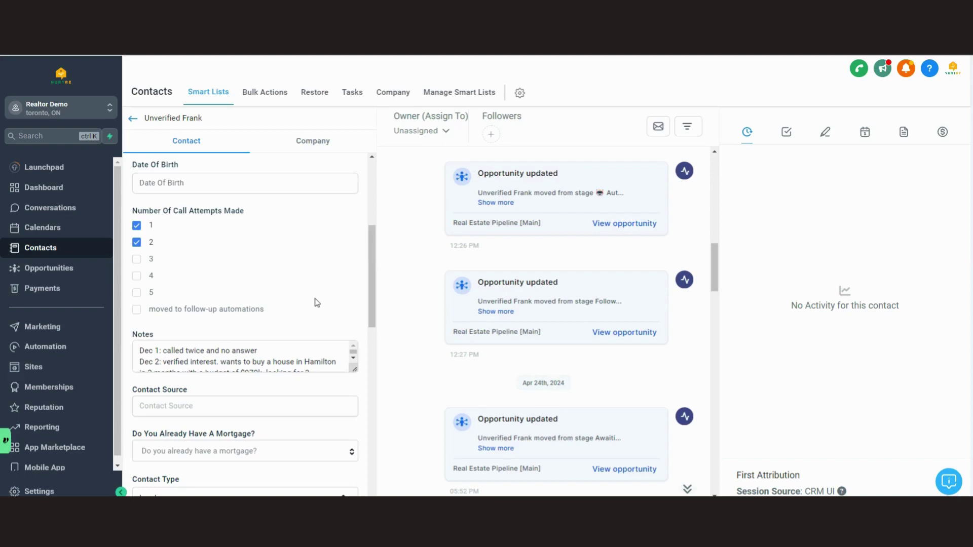
scroll(317, 307, "down", 1)
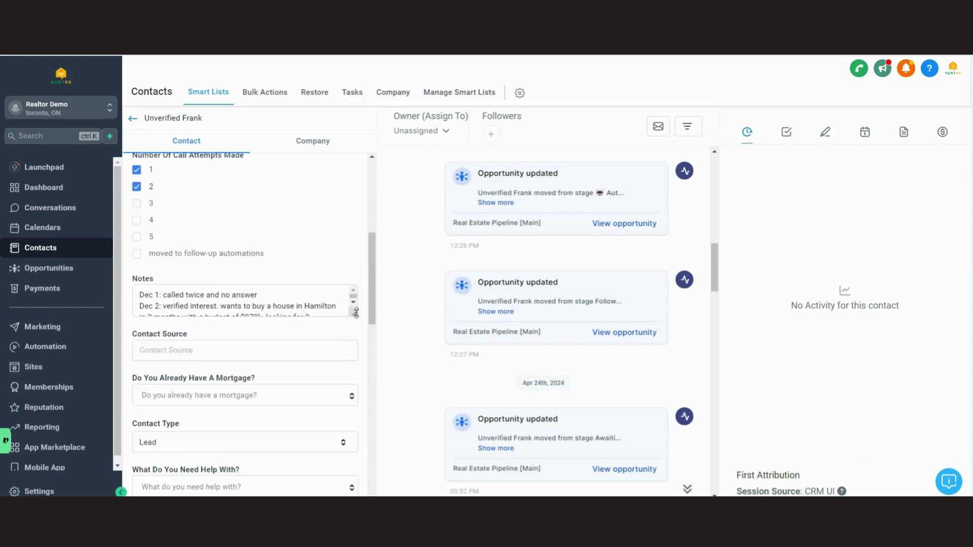
left_click_drag(354, 314, 354, 351)
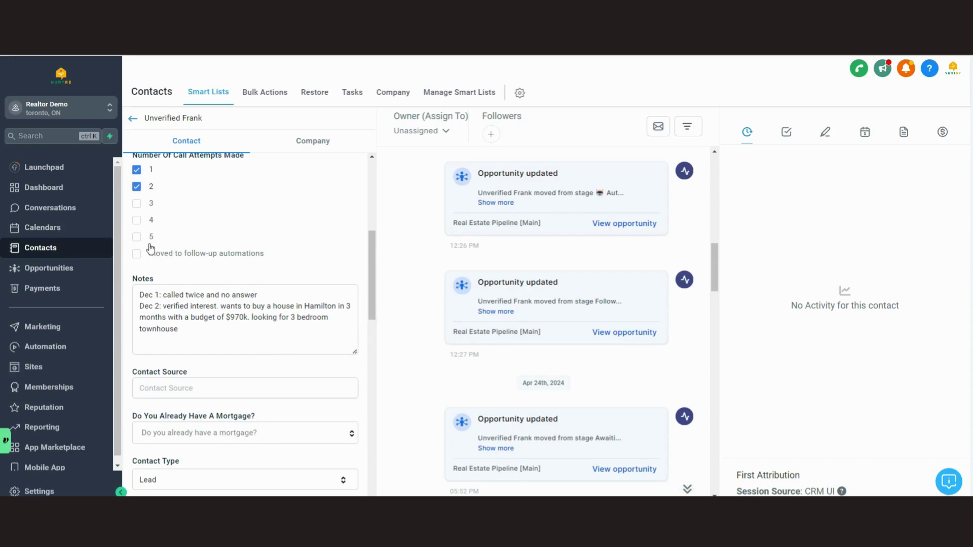
- Toggle call attempt 3 on and off again, and review the Dec 1 and Dec 2 entries in the notes
left_click(136, 204)
left_click(137, 204)
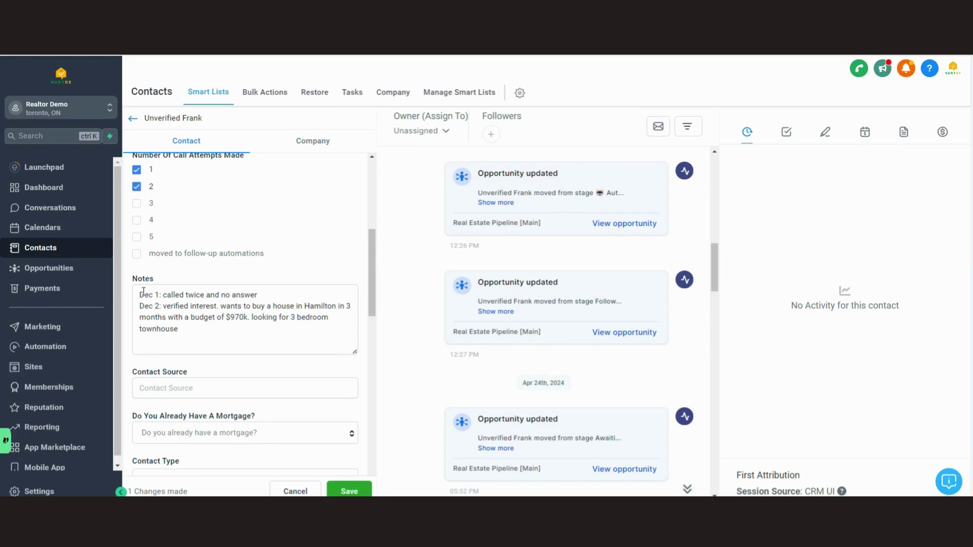
left_click_drag(141, 294, 247, 334)
left_click(248, 338)
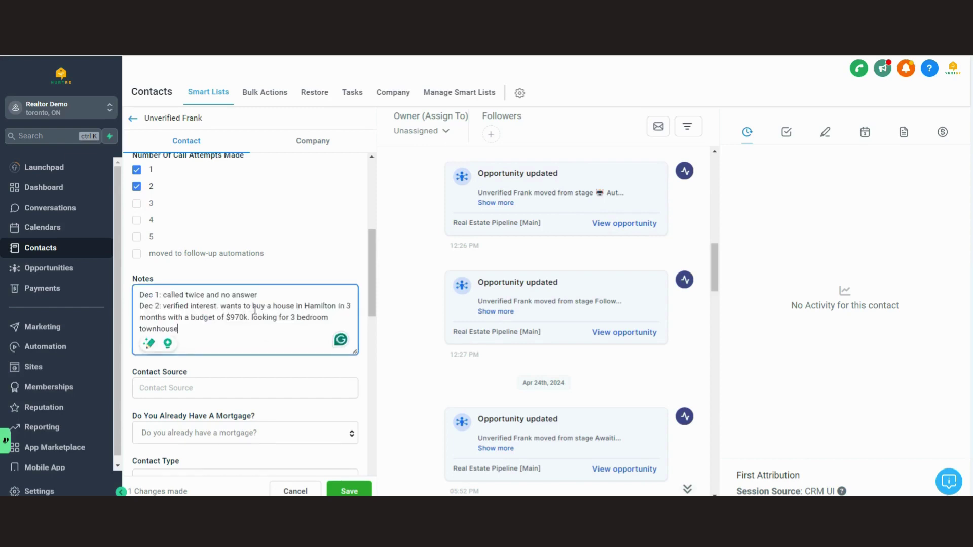
left_click_drag(260, 294, 123, 295)
left_click(255, 323)
left_click_drag(144, 305, 219, 334)
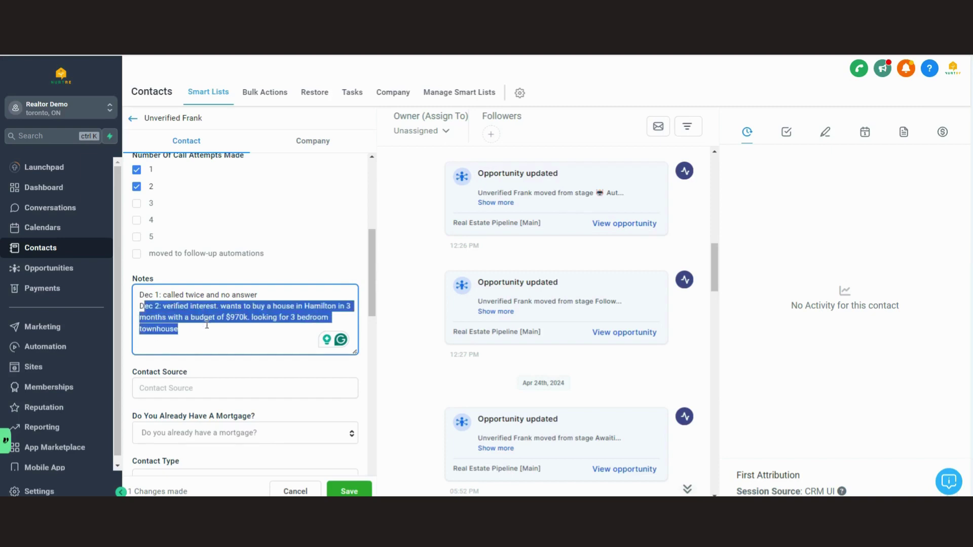
left_click(219, 334)
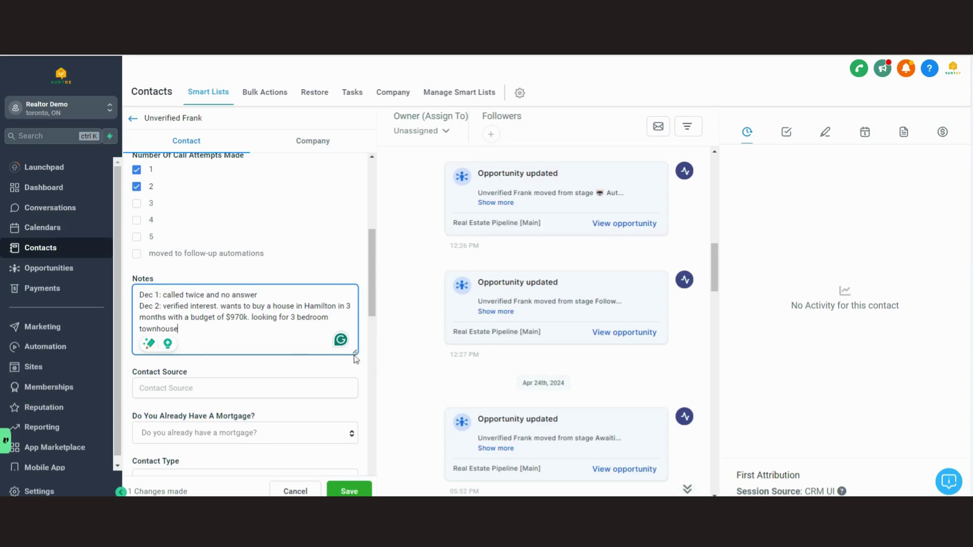
- Enlarge the Notes field further and add a new line reading "May 20: met with person and ..."
left_click_drag(355, 353, 356, 380)
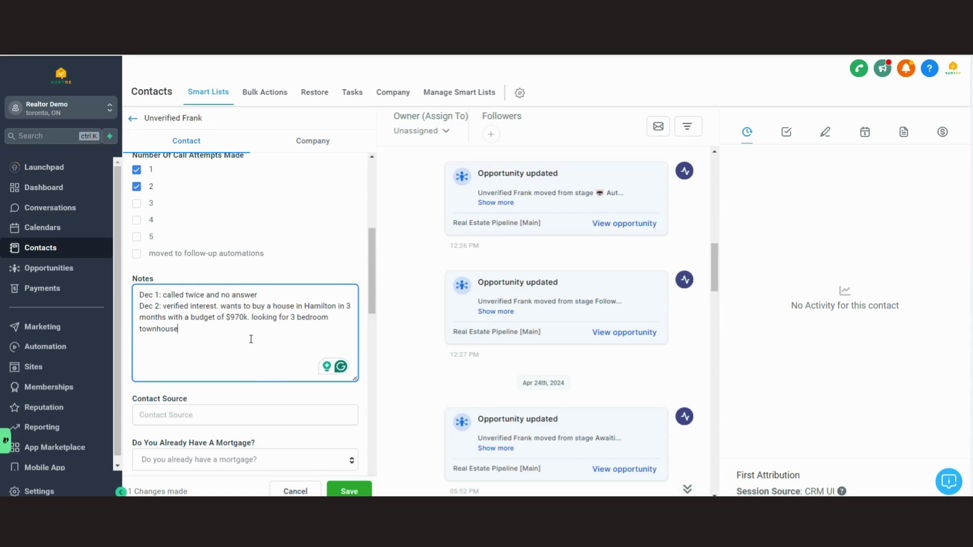
key("Return")
type("Dec ")
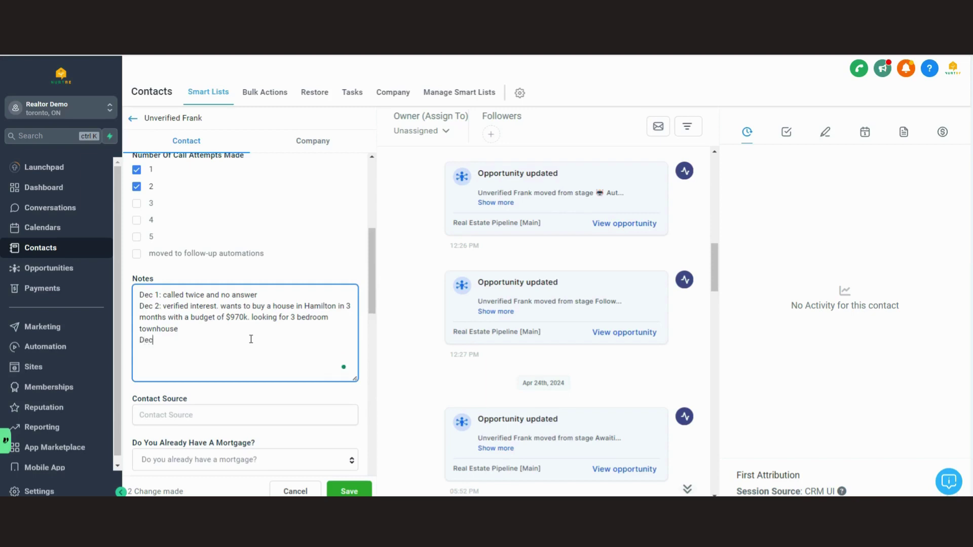
type("2")
key("BackSpace")
key("BackSpace")
key("BackSpace")
key("BackSpace")
key("BackSpace")
type("May 20")
key("BackSpace")
key("BackSpace")
key("BackSpace")
key("BackSpace")
key("BackSpace")
key("BackSpace")
type("May 20t")
key("BackSpace")
type(": ddf")
key("BackSpace")
key("BackSpace")
key("BackSpace")
type("met with person and ...")
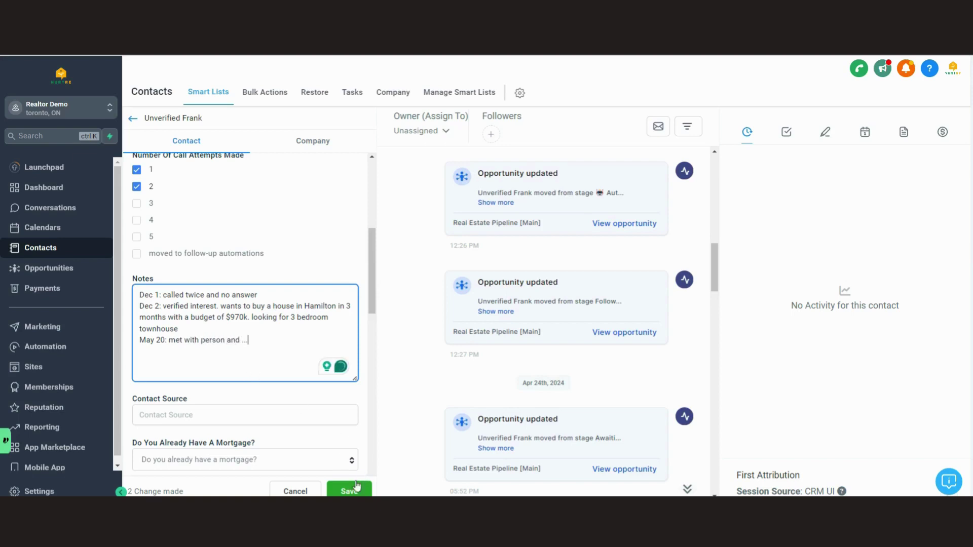
- Delete the May 20 entry from the notes, look over the contact's fields and return to the opportunities board
left_click_drag(249, 341, 139, 338)
key("BackSpace")
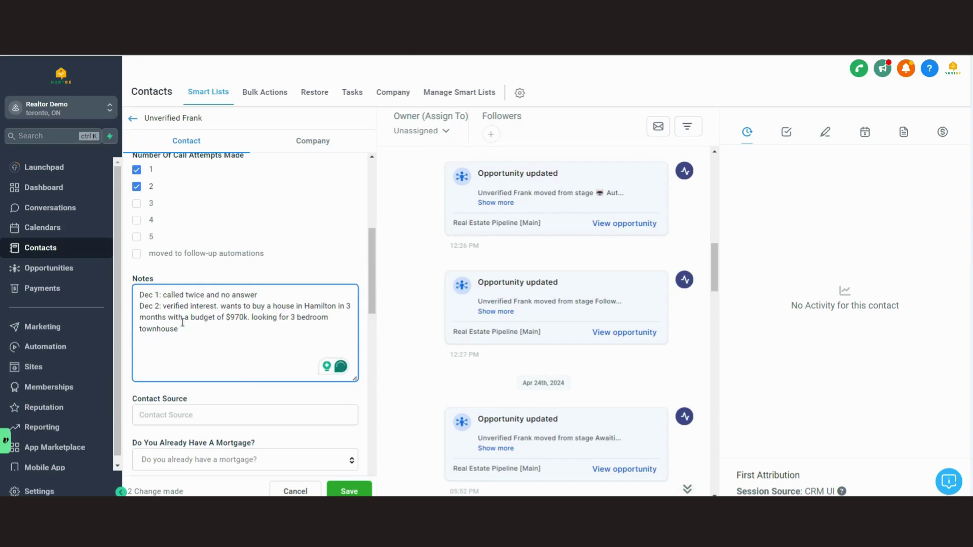
scroll(288, 307, "down", 2)
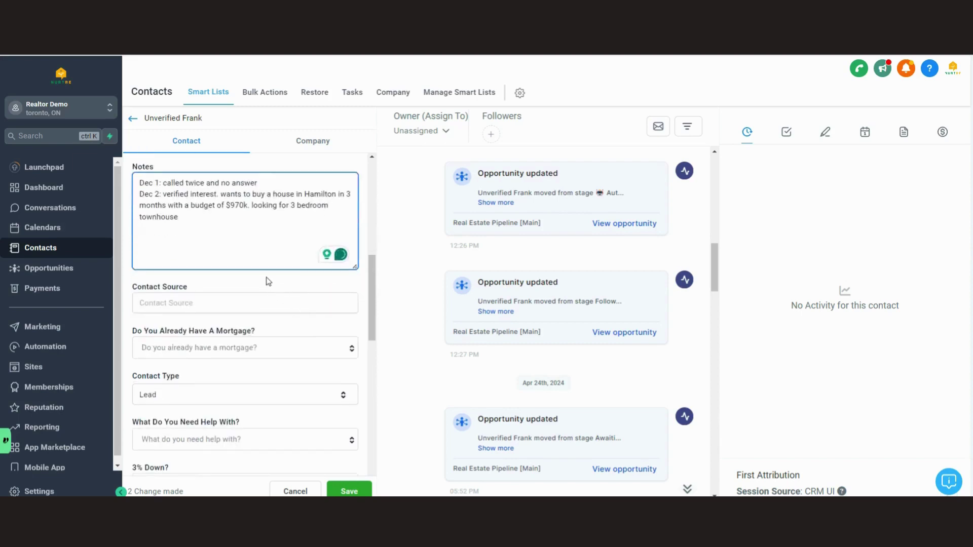
scroll(318, 359, "up", 2)
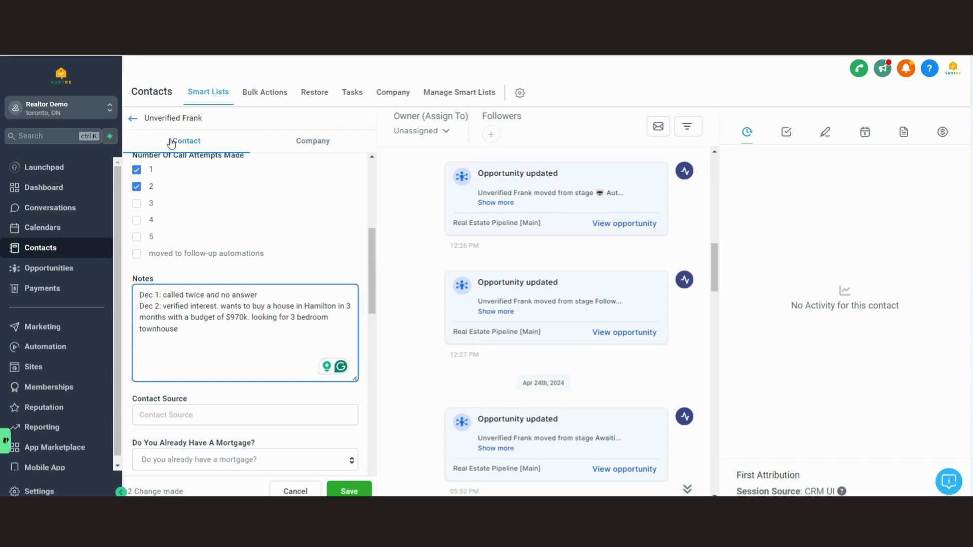
scroll(250, 253, "up", 5)
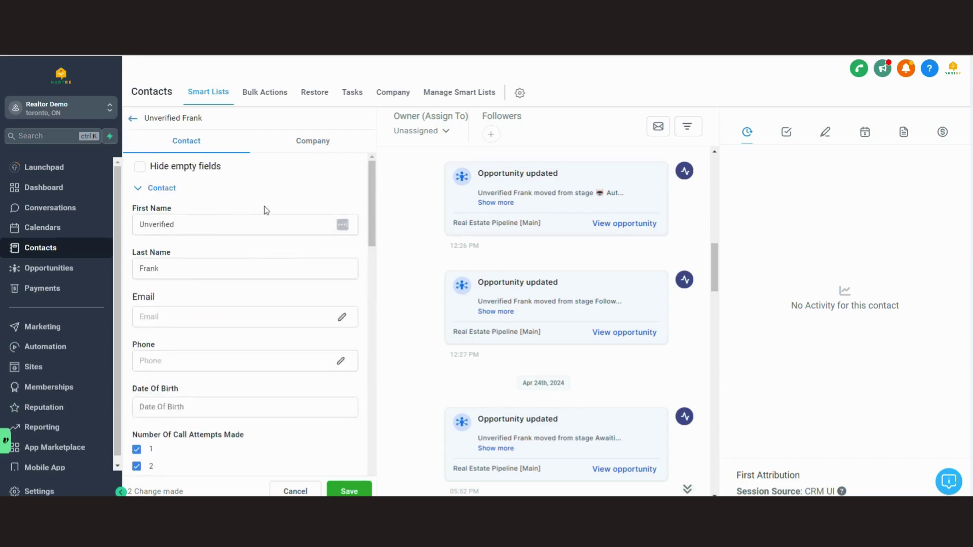
scroll(246, 314, "down", 5)
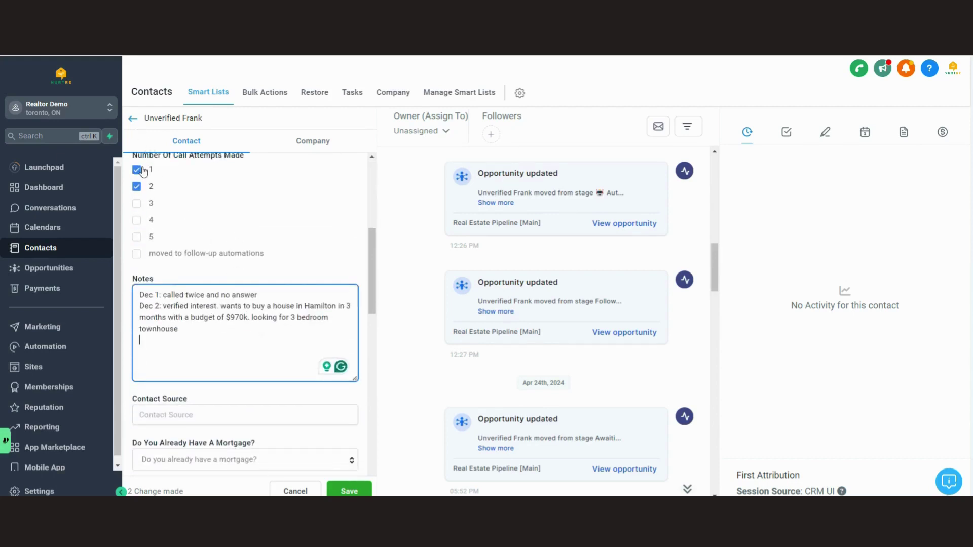
left_click(134, 123)
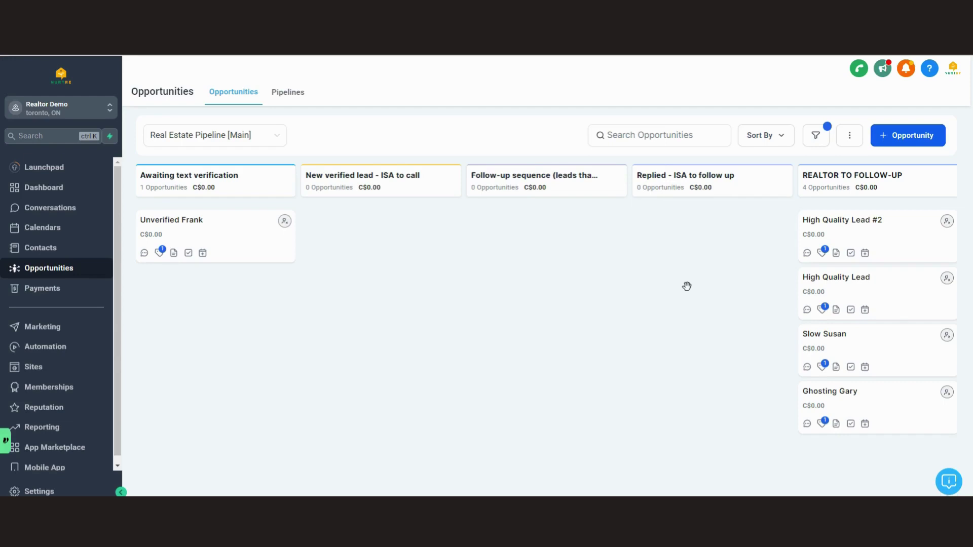
- Open the contact record of the fourth lead in the REALTOR TO FOLLOW-UP stage and enlarge its Notes field
left_click_drag(696, 266, 369, 291)
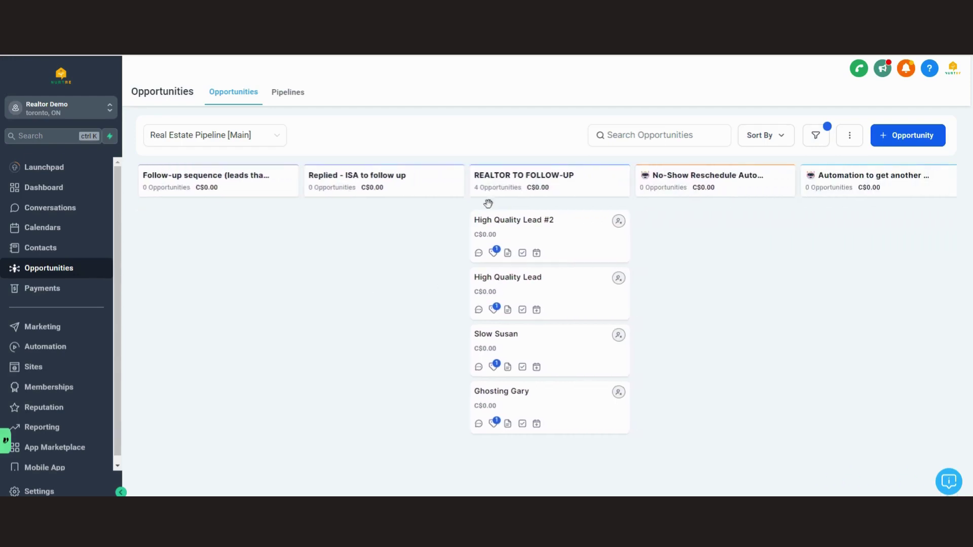
left_click_drag(710, 254, 640, 258)
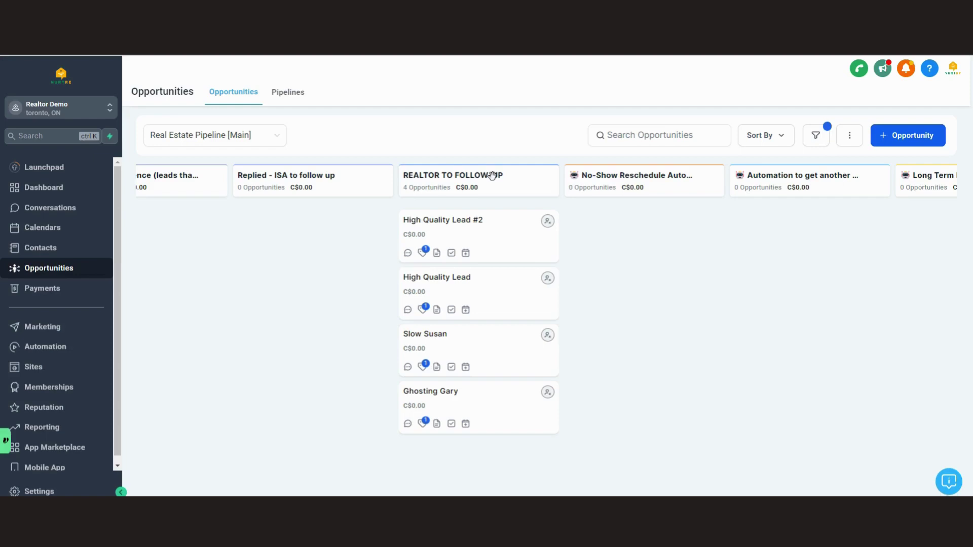
left_click(439, 401)
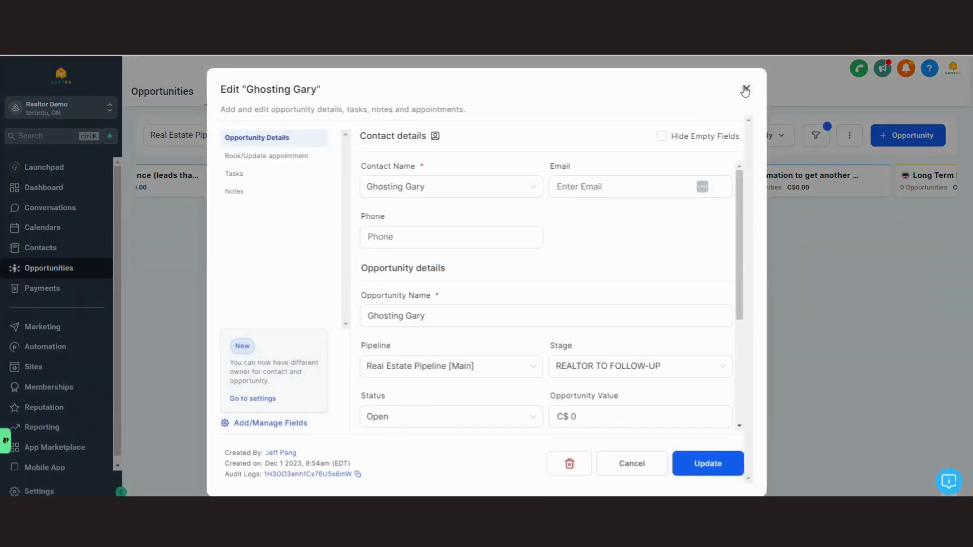
left_click(746, 89)
left_click(436, 392)
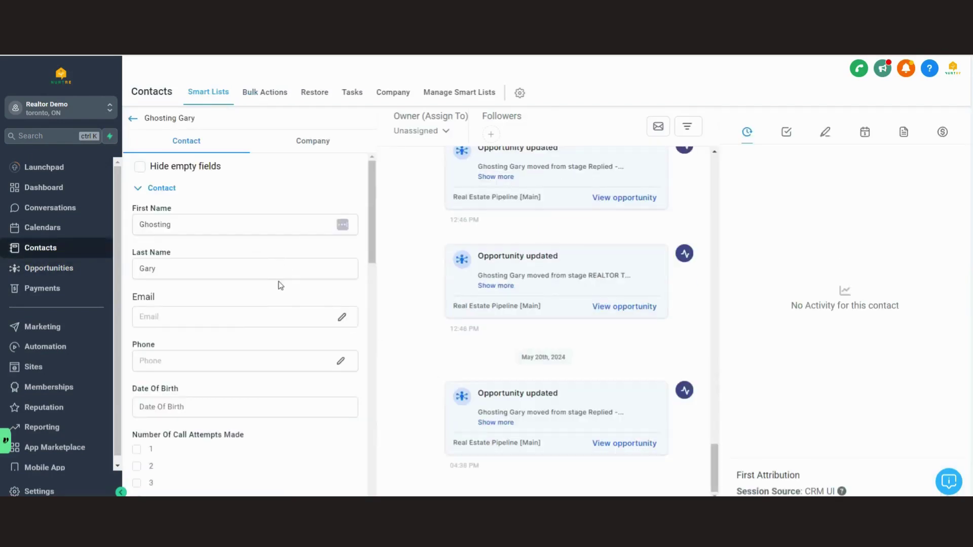
scroll(279, 282, "down", 2)
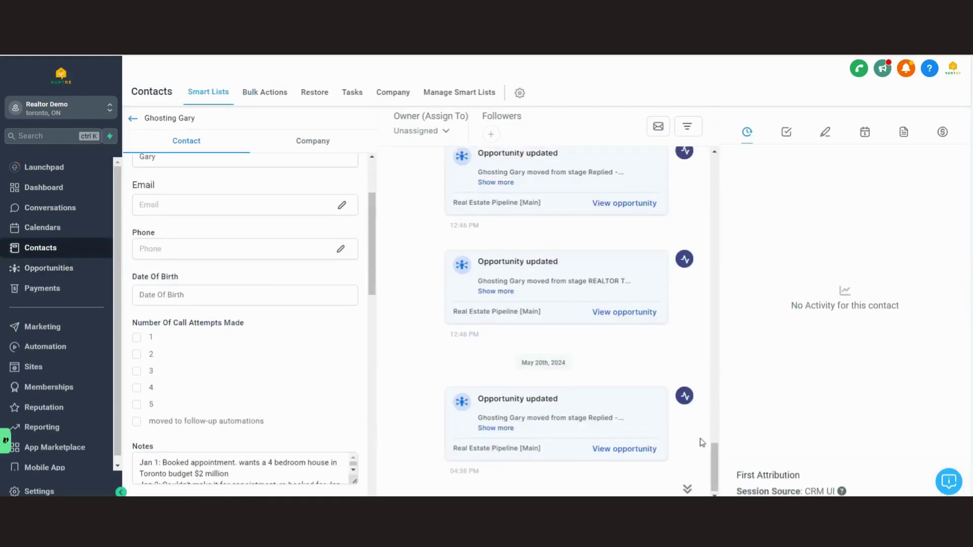
scroll(265, 373, "down", 6)
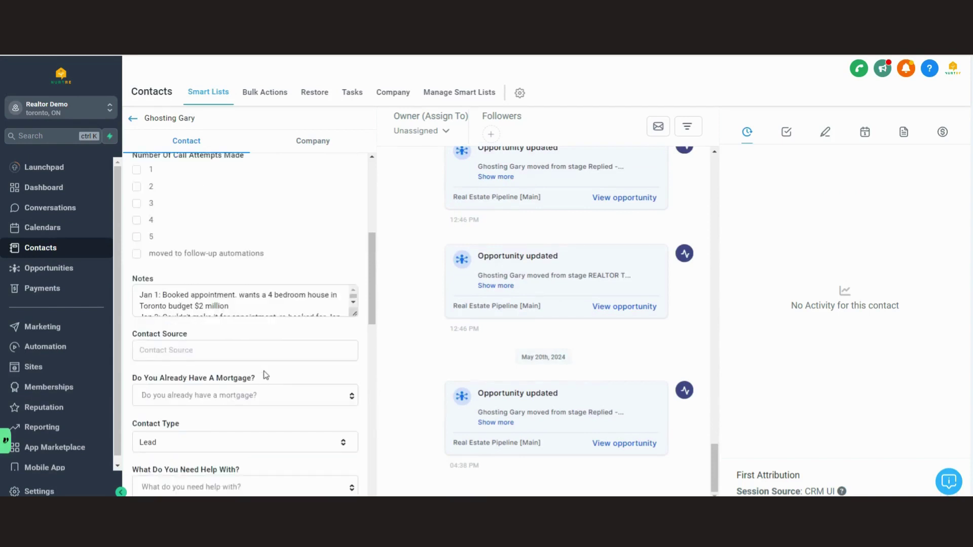
scroll(270, 370, "up", 4)
left_click_drag(354, 313, 355, 374)
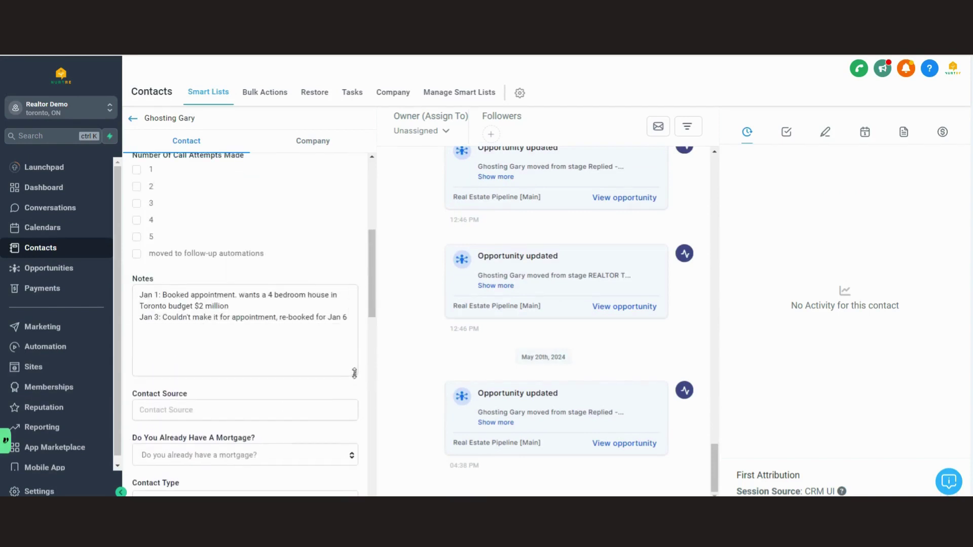
- Add a new line reading "Jan: no-showed to meeting" at the end of the contact's notes
left_click(304, 320)
left_click(350, 317)
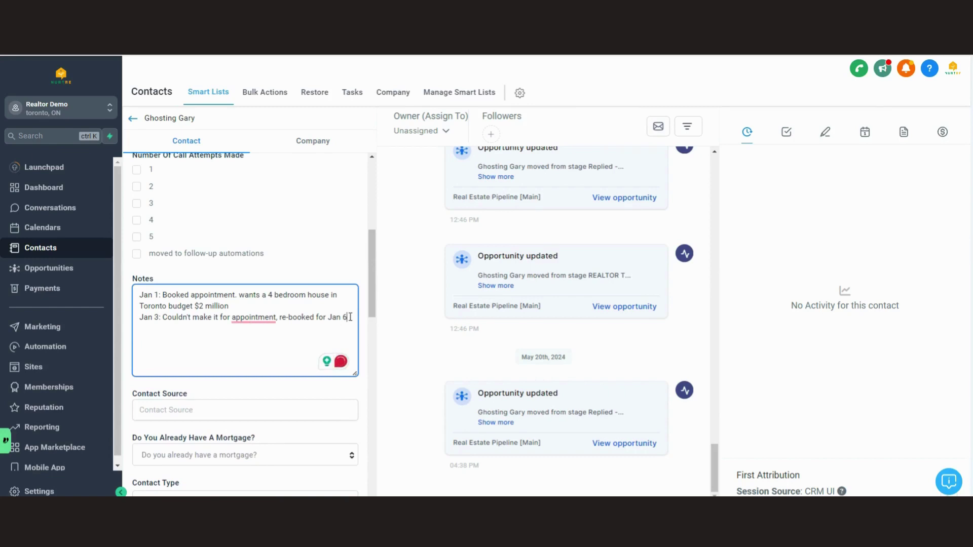
key("Return")
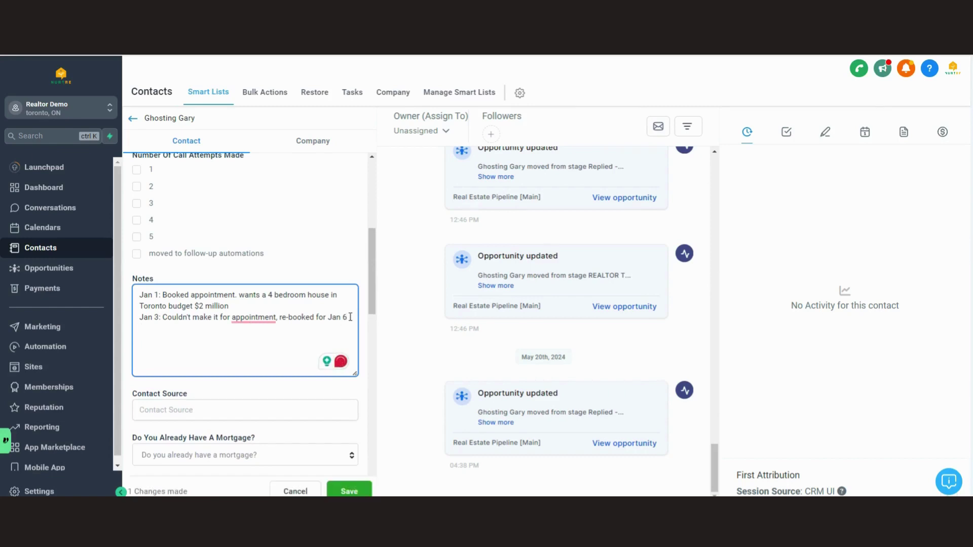
type("May")
key("BackSpace")
key("BackSpace")
key("BackSpace")
type("Jan 6 Jan")
type(": no-showe")
type("d to meeting")
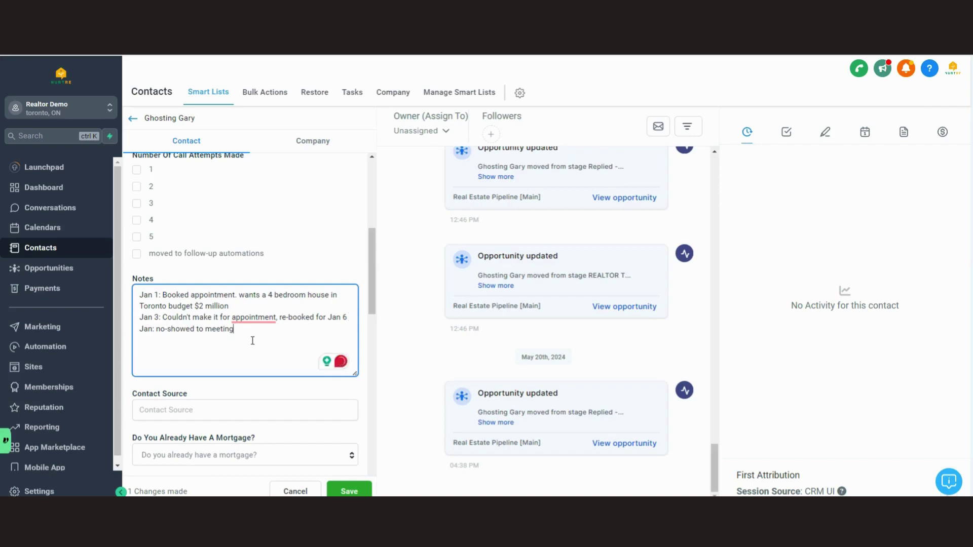
- Open the contact's linked opportunity to view its stage options, close it unchanged and return to the opportunities board
scroll(250, 341, "down", 10)
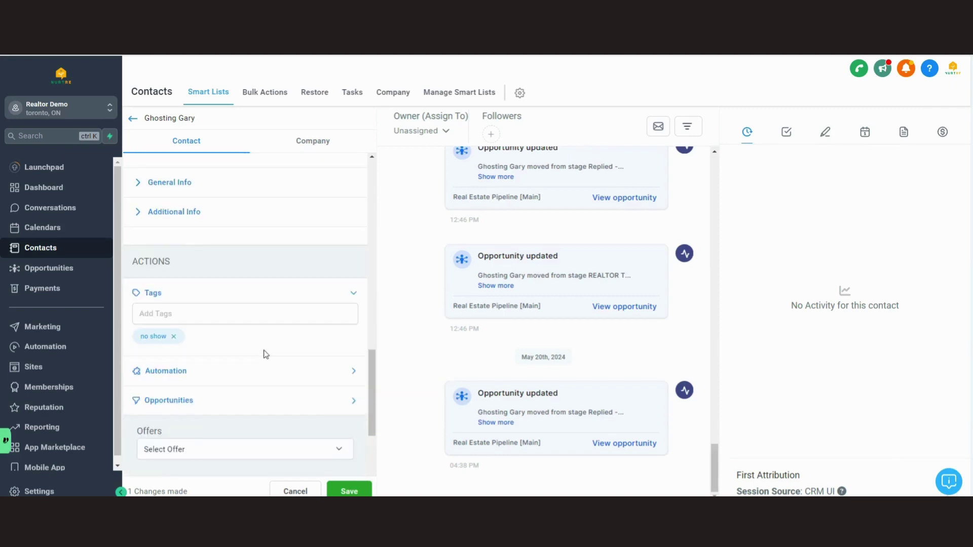
left_click(334, 403)
scroll(314, 355, "down", 2)
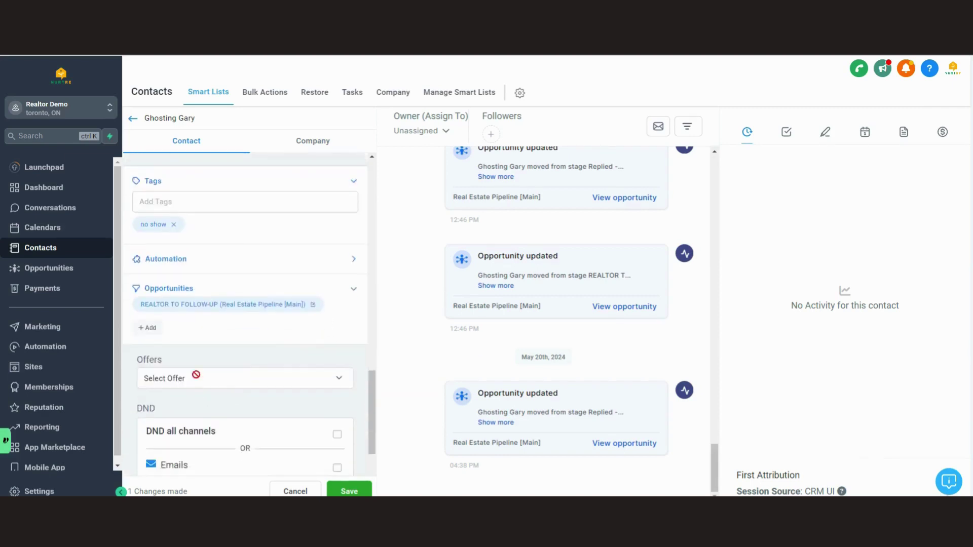
left_click(312, 304)
left_click(699, 375)
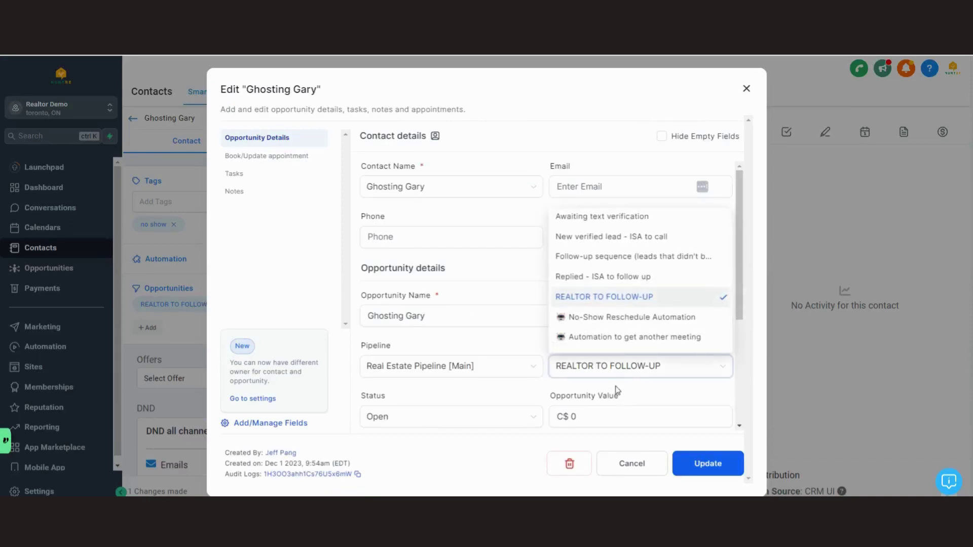
left_click(746, 88)
left_click(131, 122)
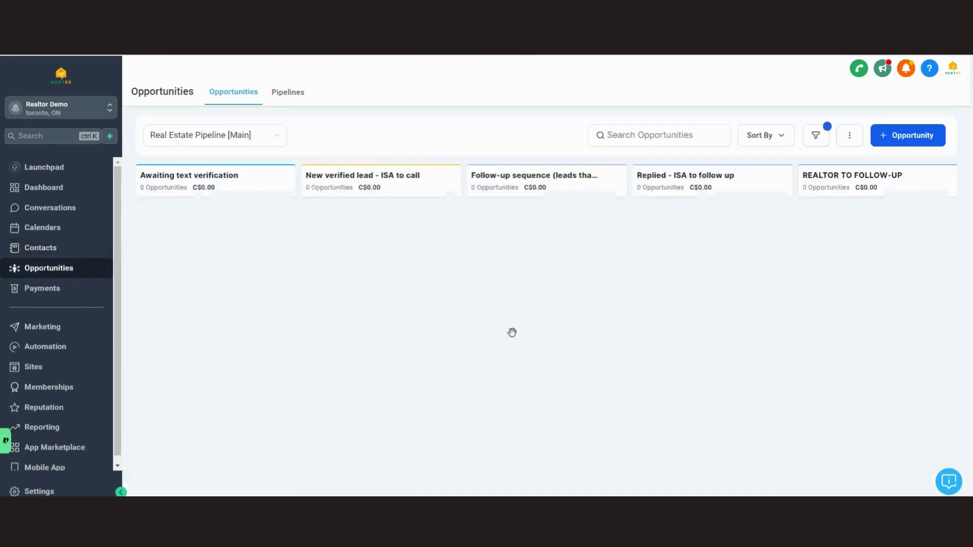
- Move the fourth lead from the REALTOR TO FOLLOW-UP stage to the No-Show Reschedule Automation stage
left_click_drag(692, 312, 280, 333)
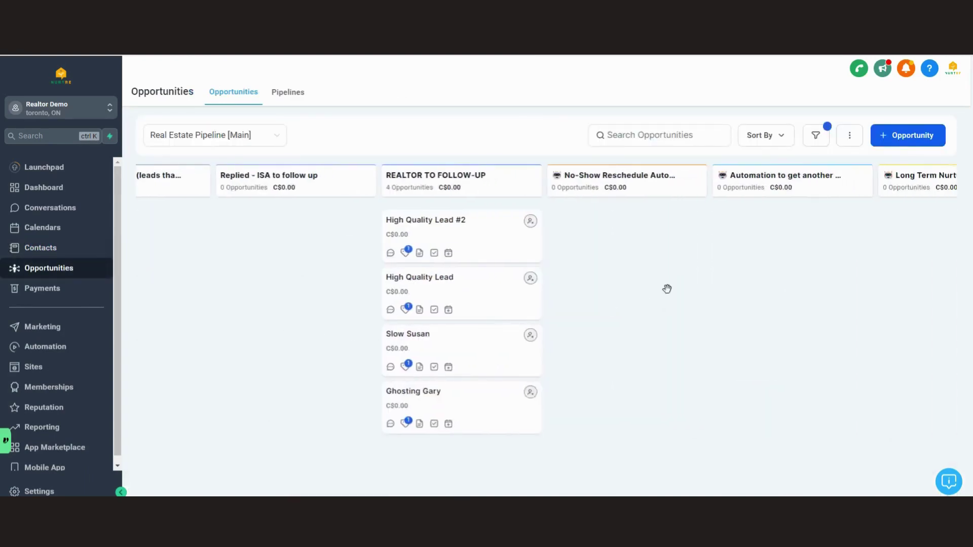
left_click_drag(666, 289, 617, 293)
left_click_drag(403, 399, 607, 225)
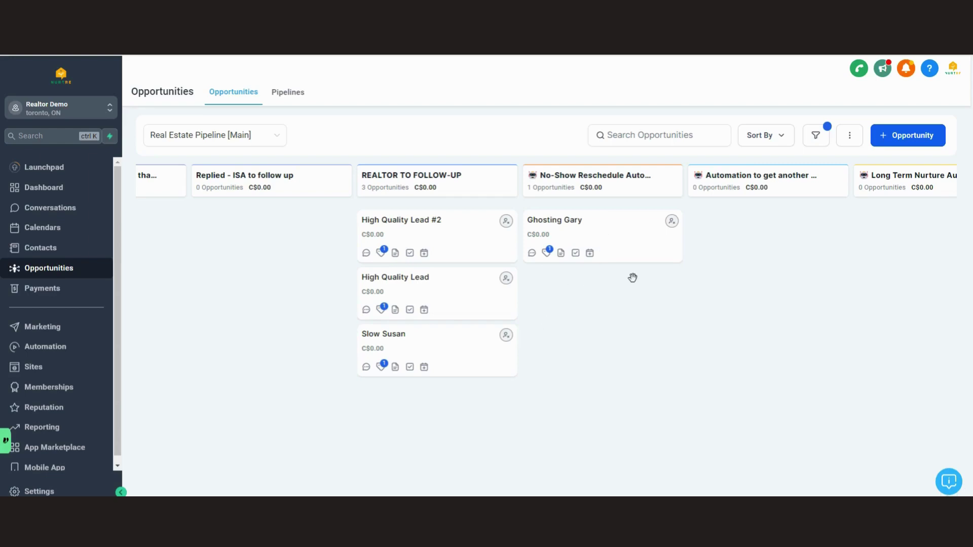
left_click_drag(652, 278, 582, 309)
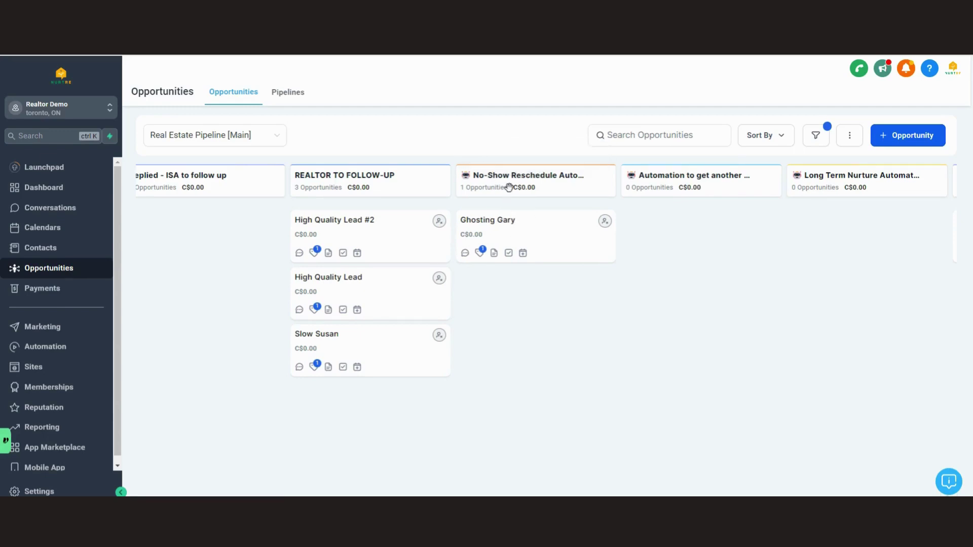
- Open the Appointment No Show (Reschedule Campaign) workflow from the Editable Automated Follow-Ups folder
left_click_drag(741, 267, 706, 271)
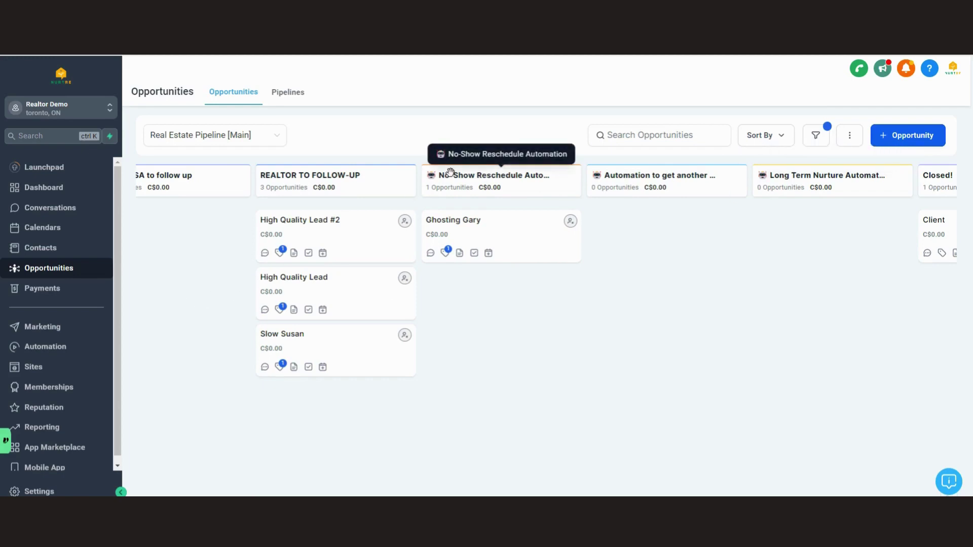
left_click(59, 348)
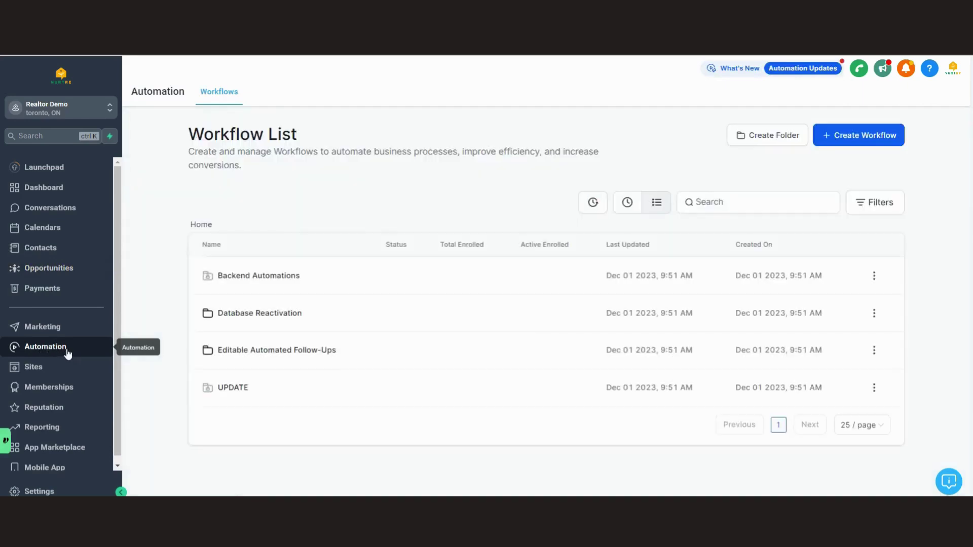
left_click(240, 353)
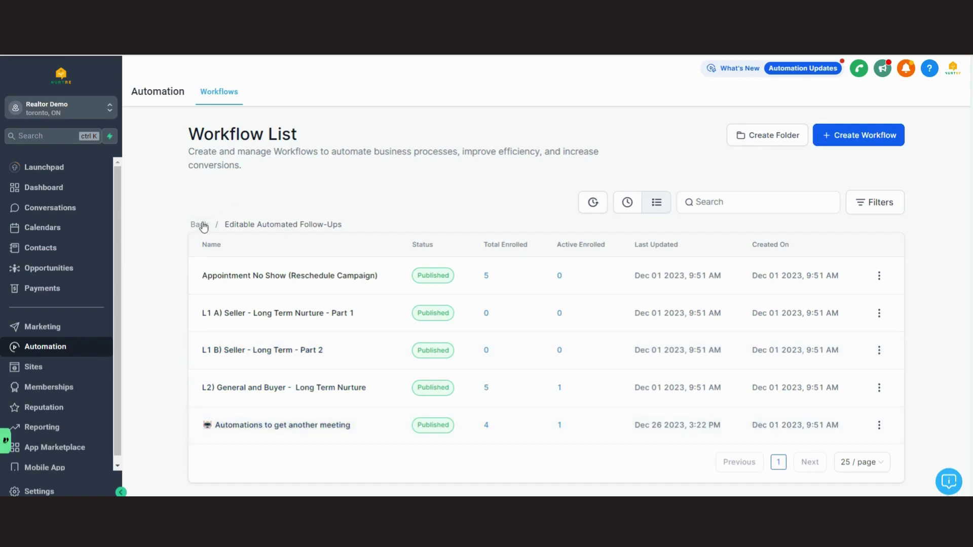
left_click(274, 280)
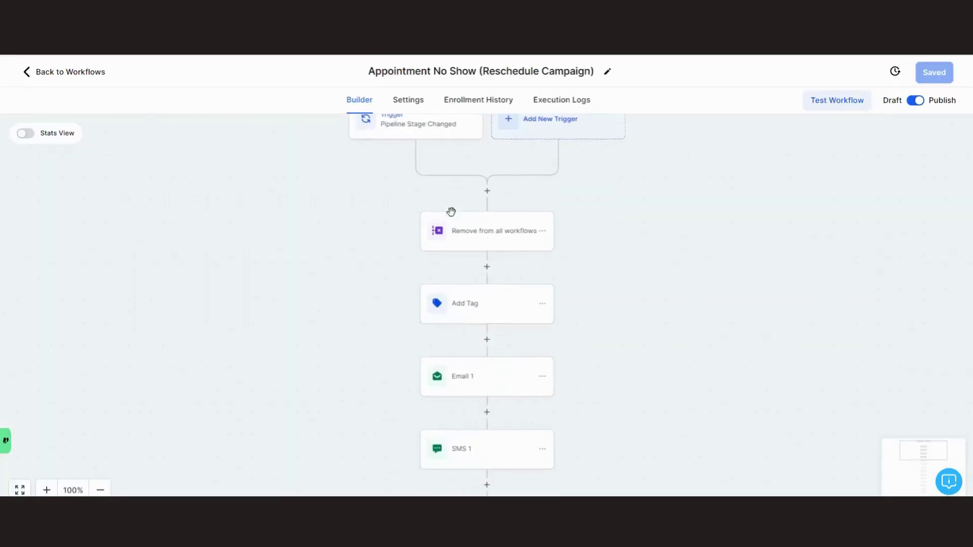
- Review the message texts of the workflow's Email 1 and SMS 1 actions, leaving both unchanged
scroll(548, 269, "down", 2)
left_click(471, 320)
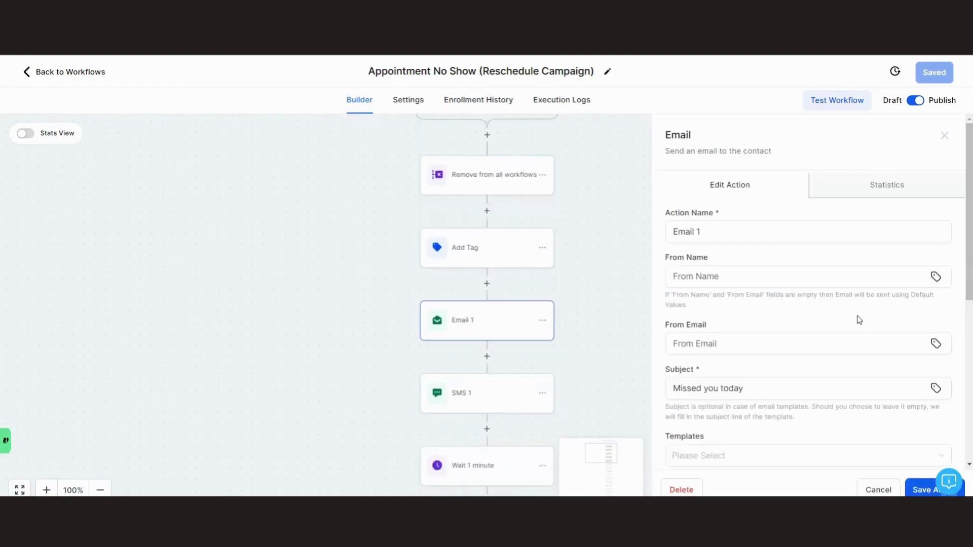
scroll(856, 317, "down", 5)
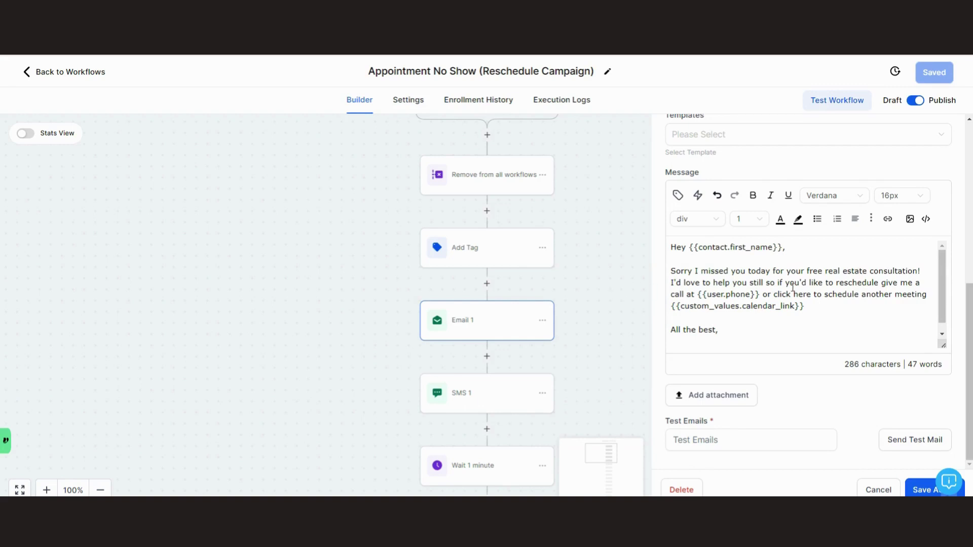
left_click(497, 394)
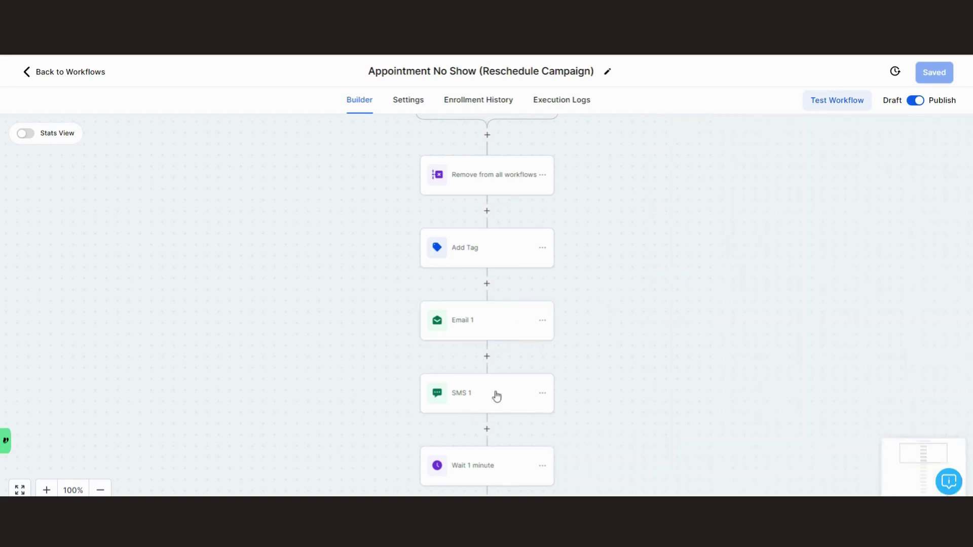
scroll(828, 348, "down", 1)
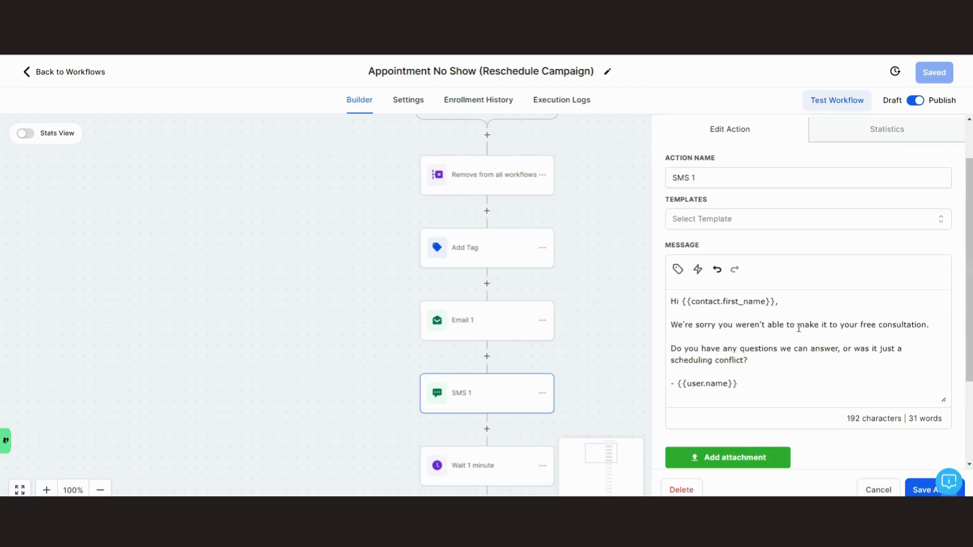
left_click(590, 296)
- Look through the remaining workflow actions and inspect the final Create Or Update Opportunity action, closing it unchanged
scroll(526, 310, "down", 4)
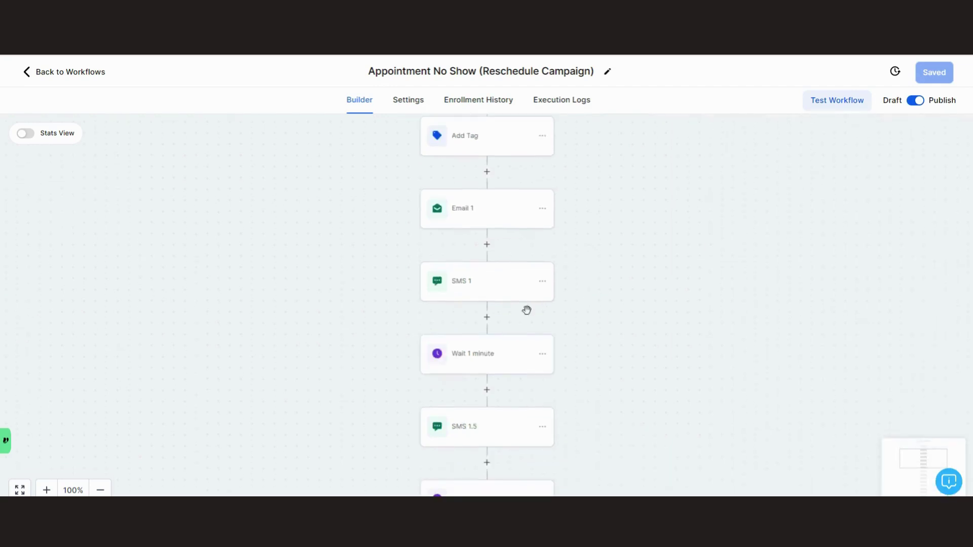
scroll(557, 314, "down", 1)
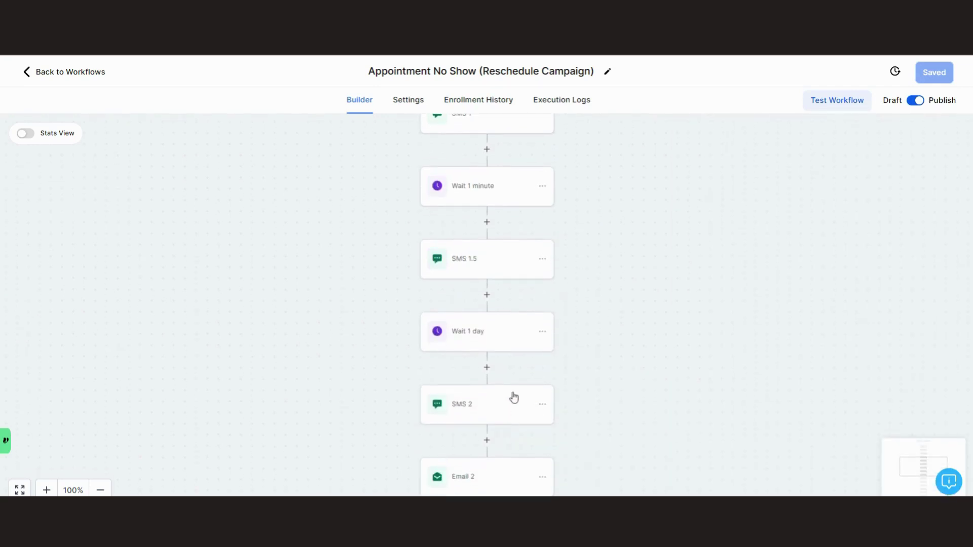
scroll(509, 385, "down", 2)
scroll(501, 367, "down", 8)
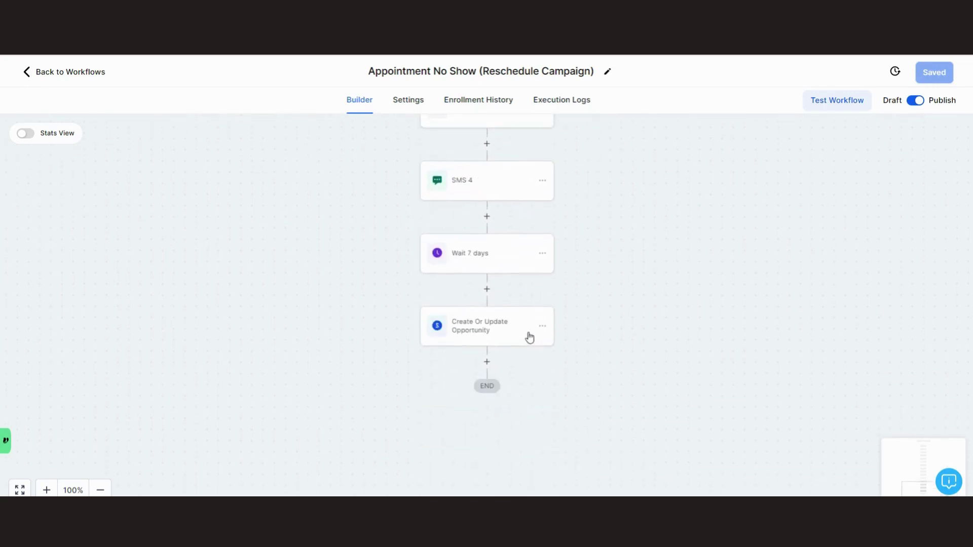
left_click(499, 330)
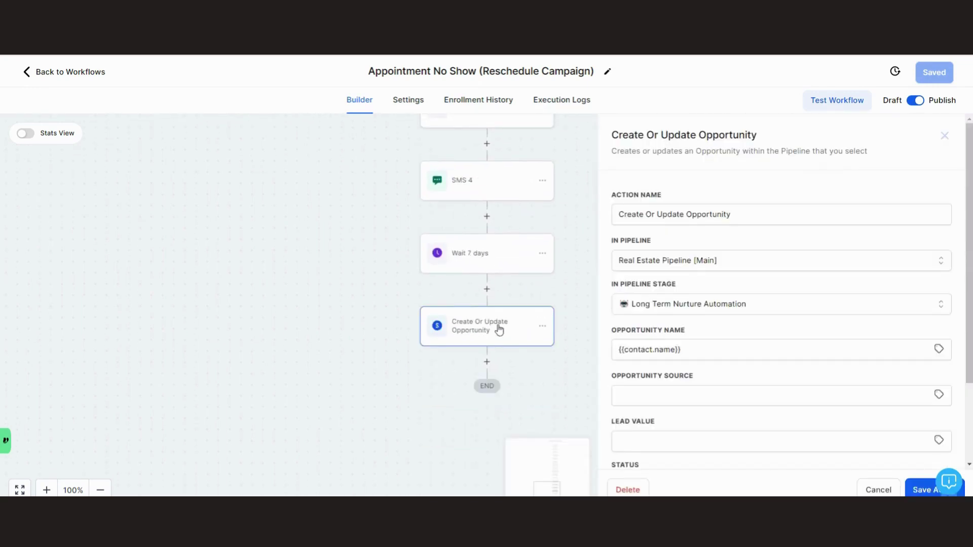
left_click(946, 138)
- Leave the workflow, return to the opportunities board and view the pipeline stages through REMOVE [from all workflows]
scroll(522, 276, "up", 3)
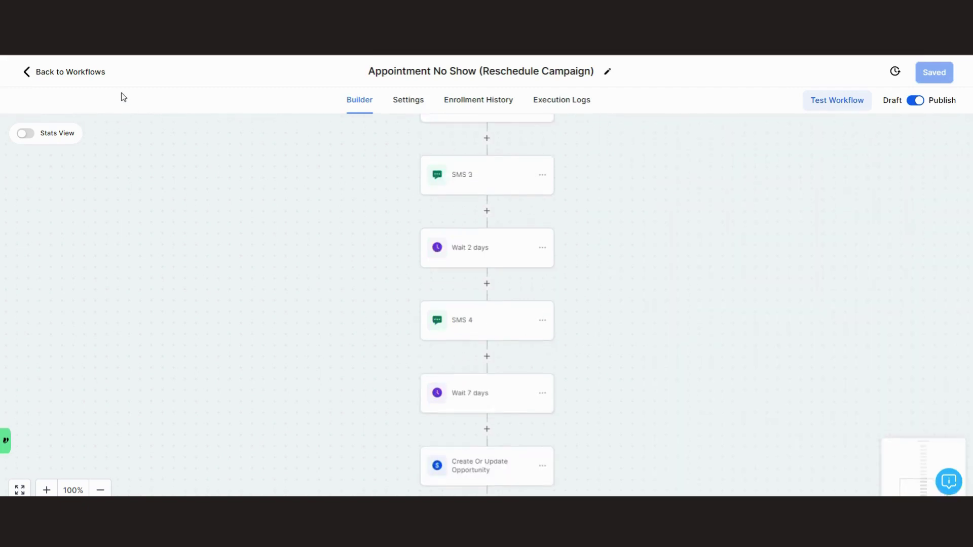
left_click(73, 73)
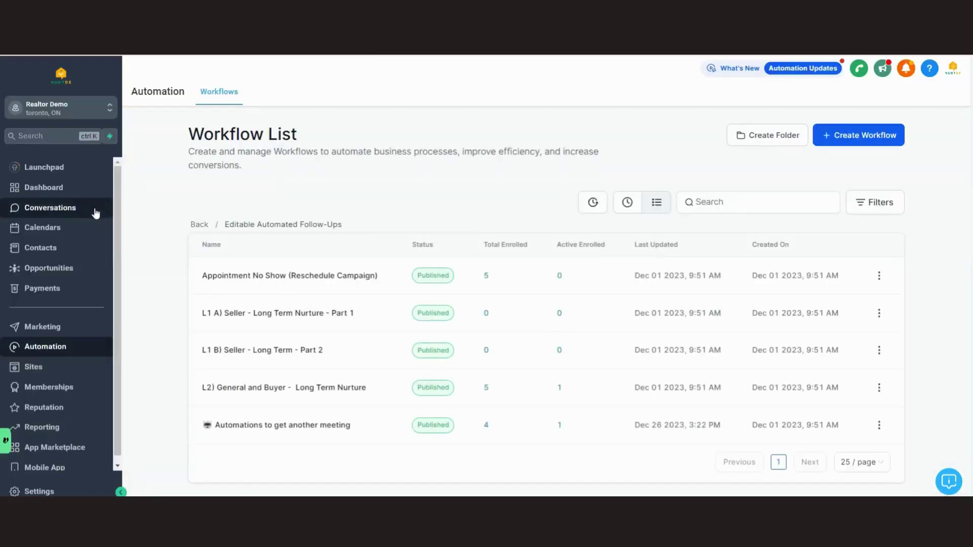
left_click(68, 270)
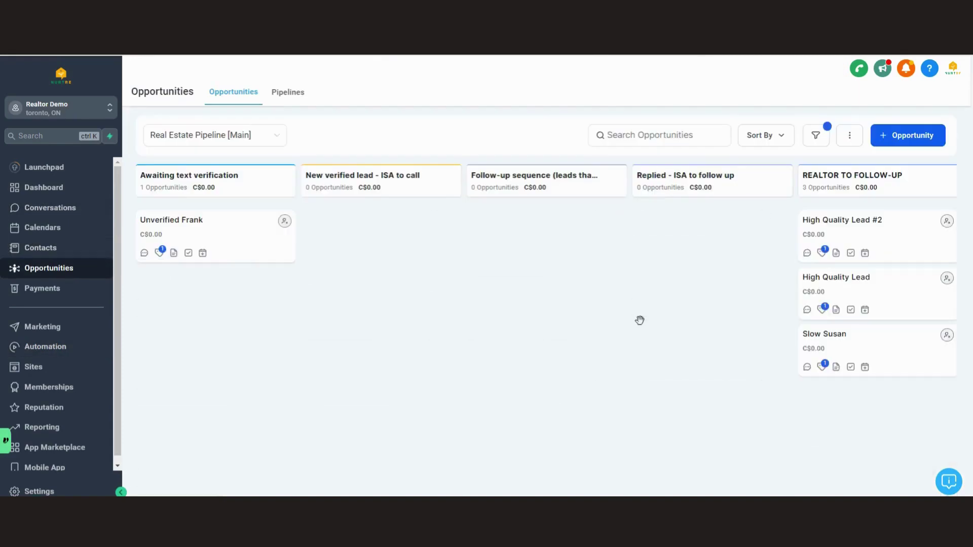
left_click_drag(742, 273, 374, 278)
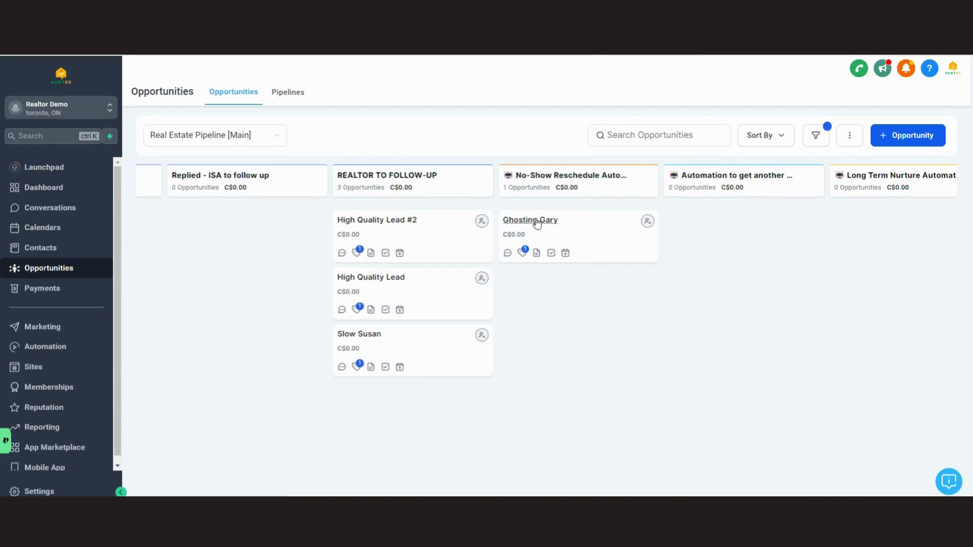
left_click_drag(690, 332, 628, 343)
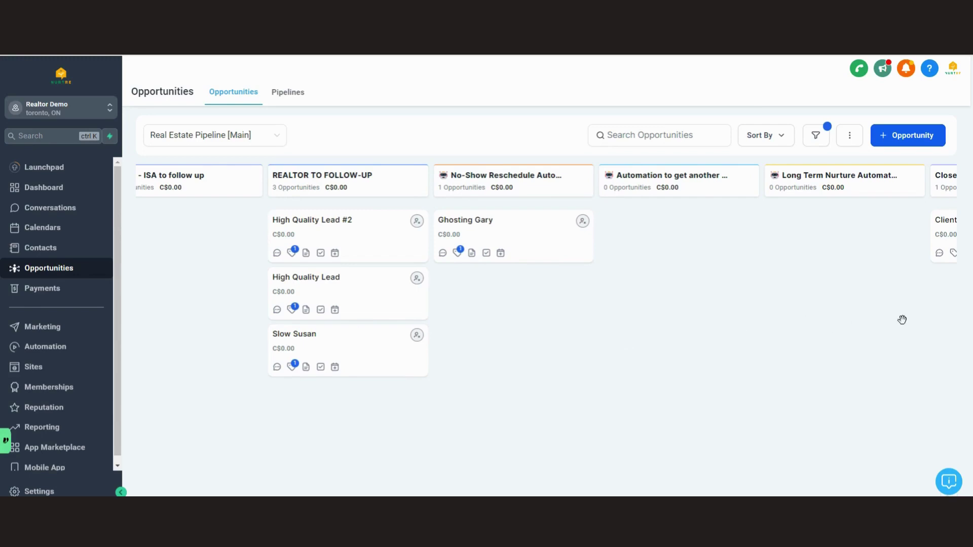
left_click_drag(889, 327, 354, 350)
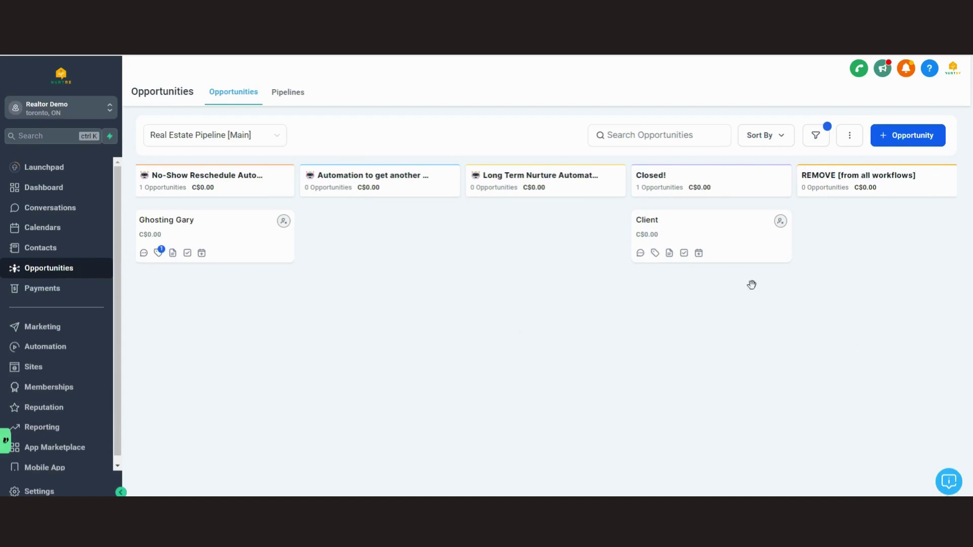
- Move the lead in the No-Show Reschedule Automation stage back to the REALTOR TO FOLLOW-UP stage
left_click_drag(241, 327, 614, 329)
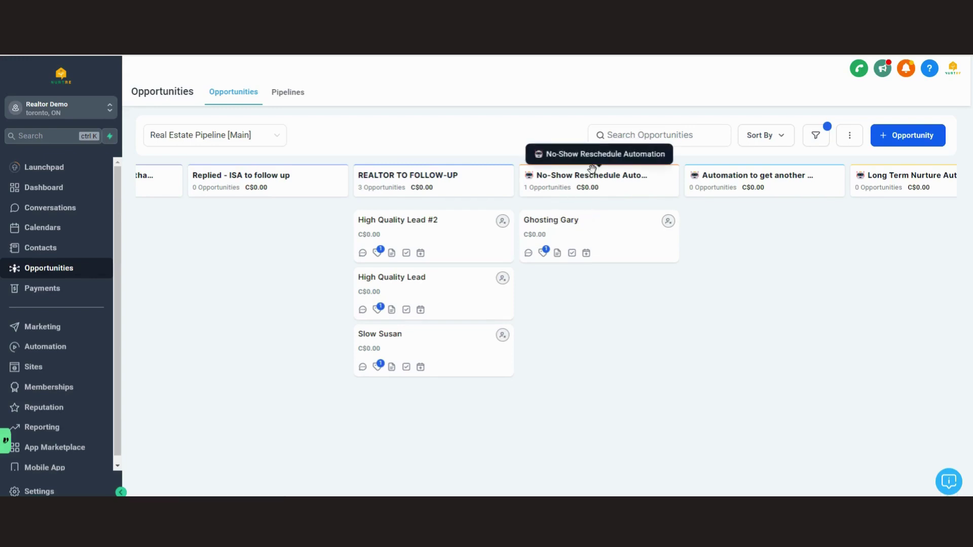
left_click_drag(696, 317, 603, 312)
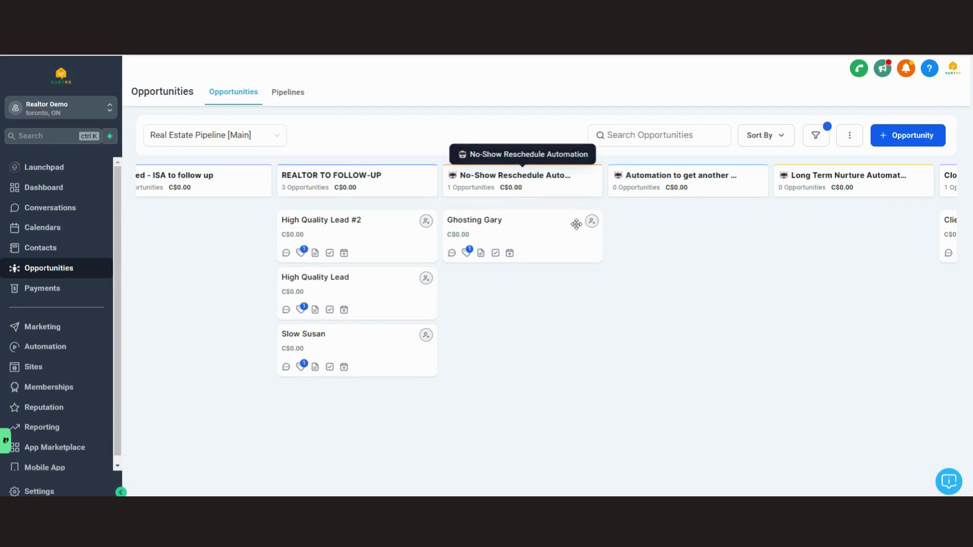
left_click_drag(541, 221, 349, 284)
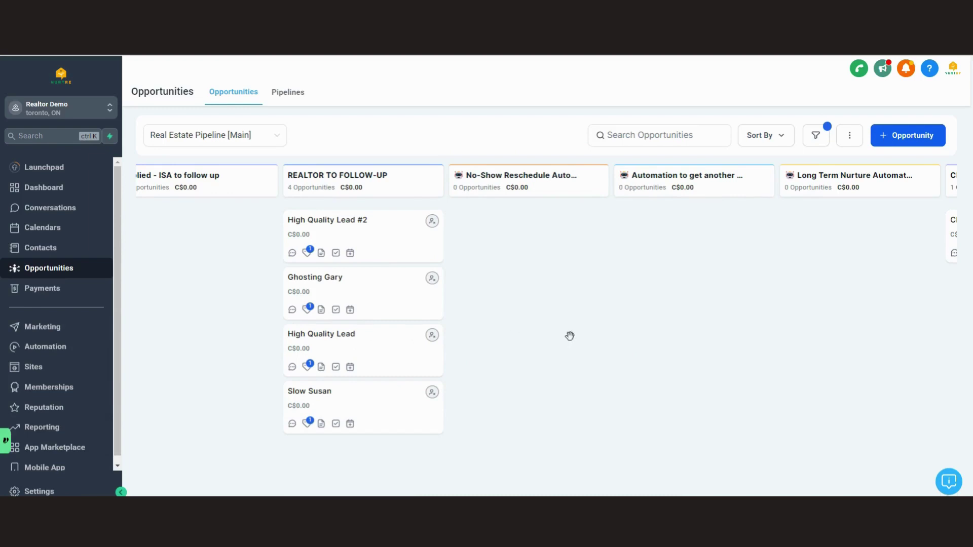
- Open the High Quality Lead contact record from the REALTOR TO FOLLOW-UP stage and enlarge its Notes field
scroll(569, 337, "right", 2)
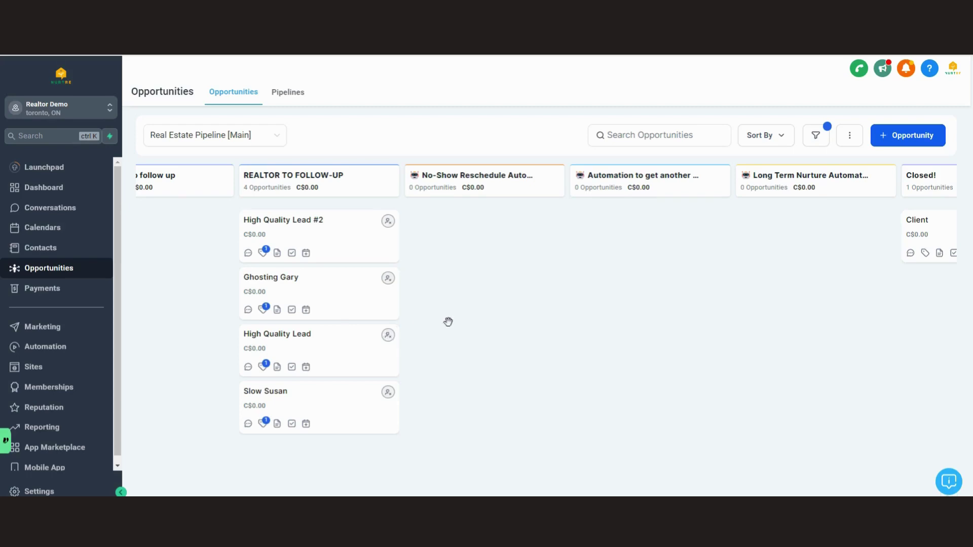
left_click_drag(576, 324, 672, 328)
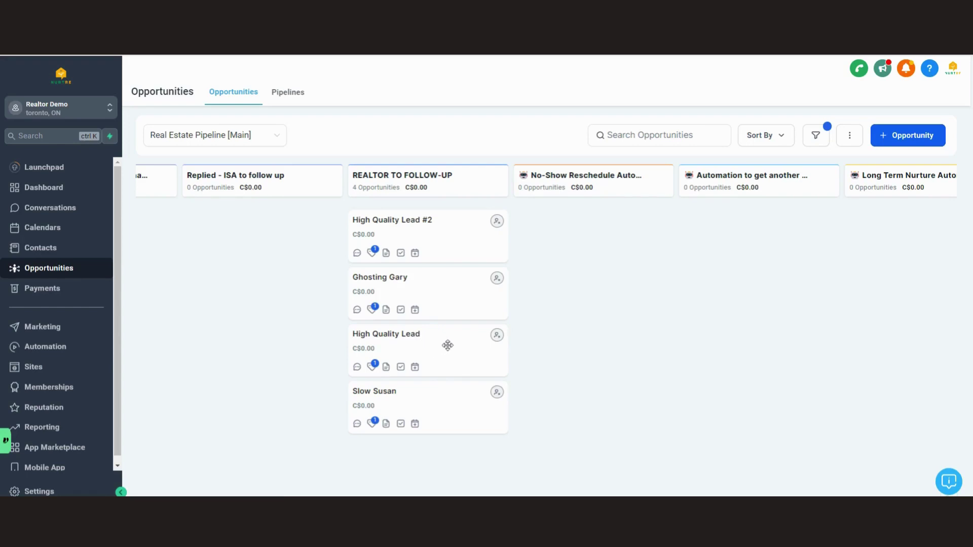
left_click_drag(540, 324, 591, 321)
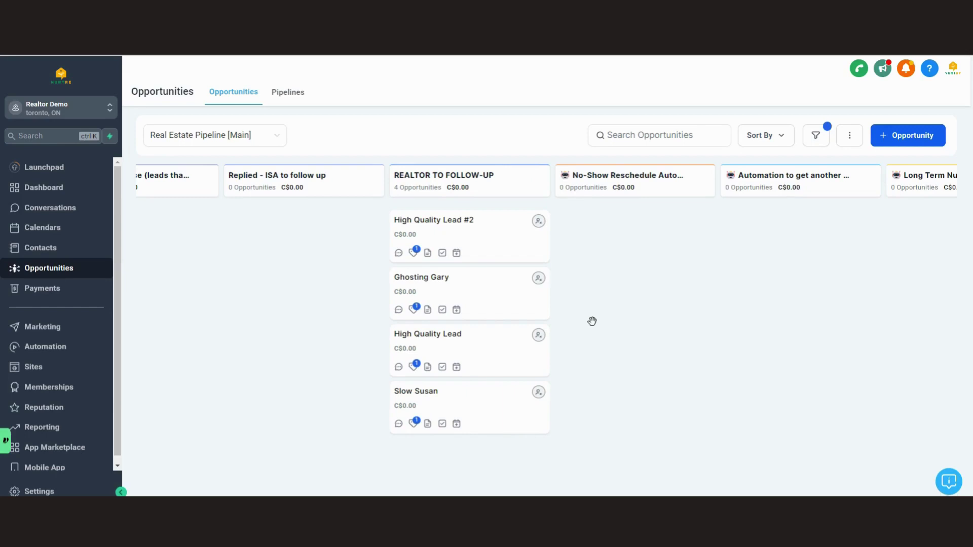
left_click(452, 336)
scroll(269, 239, "down", 5)
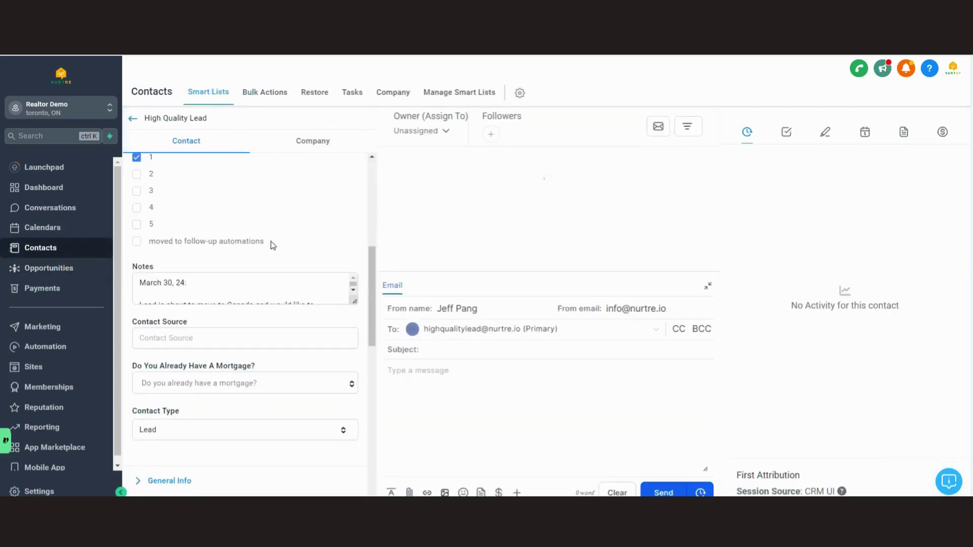
scroll(273, 245, "down", 3)
scroll(366, 221, "up", 1)
left_click_drag(352, 230, 354, 325)
- Add "Date: Tried to contact 5 times, no response. ISA please help me book another" below the contact's existing notes
left_click(306, 289)
key("Return")
key("Return")
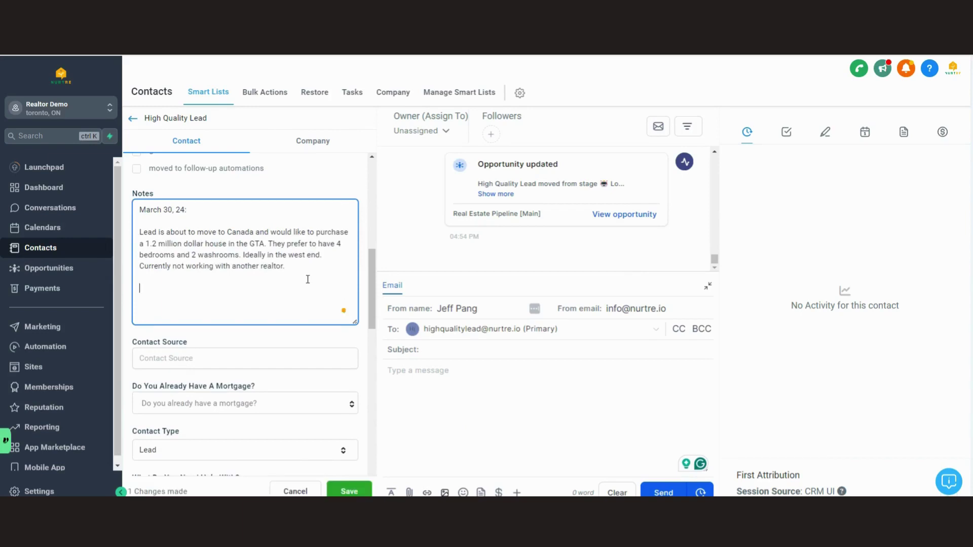
type("Date: Tried to contact 5 times, n")
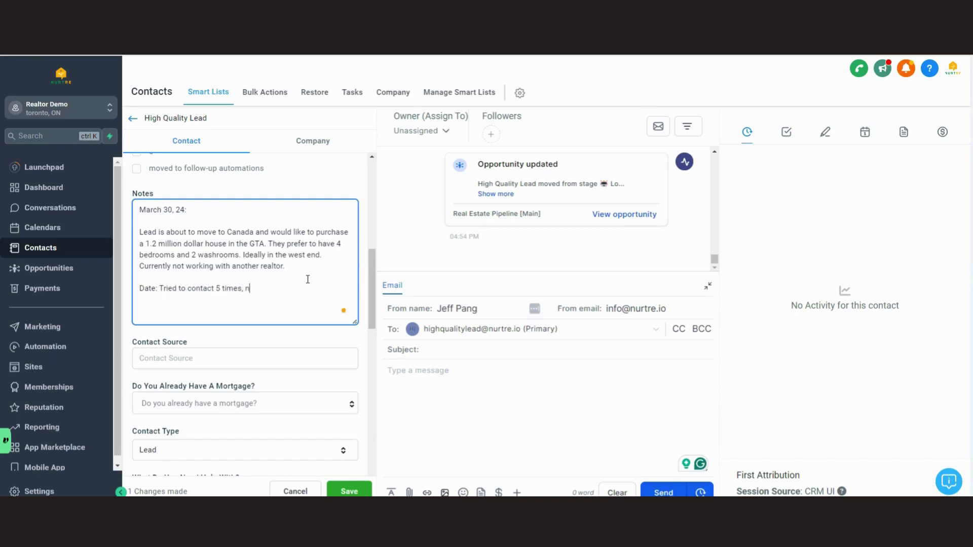
type("o response. ISA please help me book another")
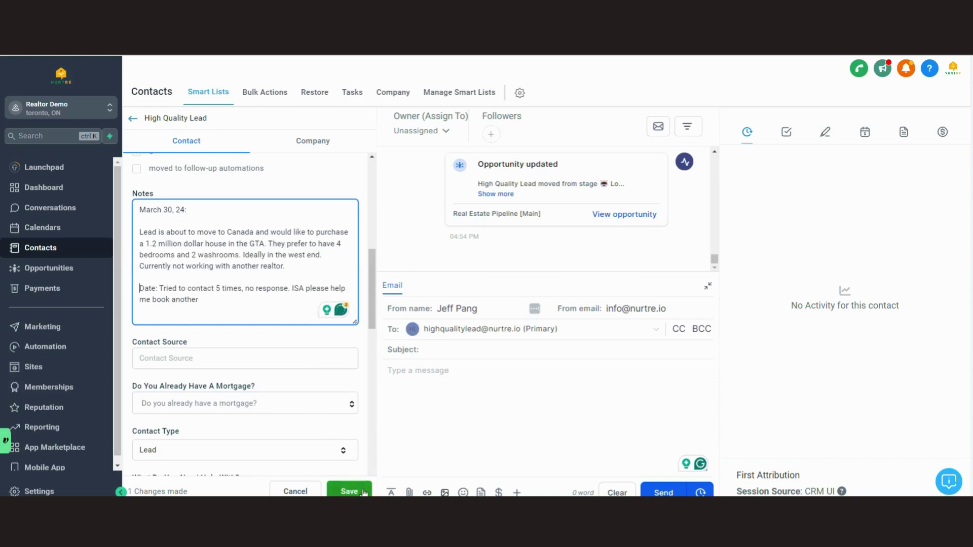
- Return to the opportunities board and move High Quality Lead from REALTOR TO FOLLOW-UP to the Replied - ISA to follow up stage
left_click(134, 120)
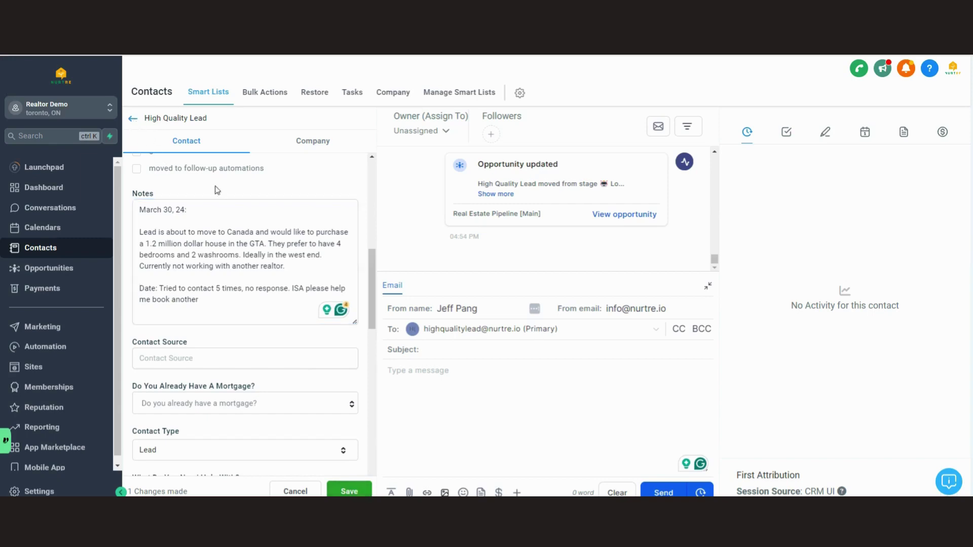
left_click_drag(724, 308, 458, 332)
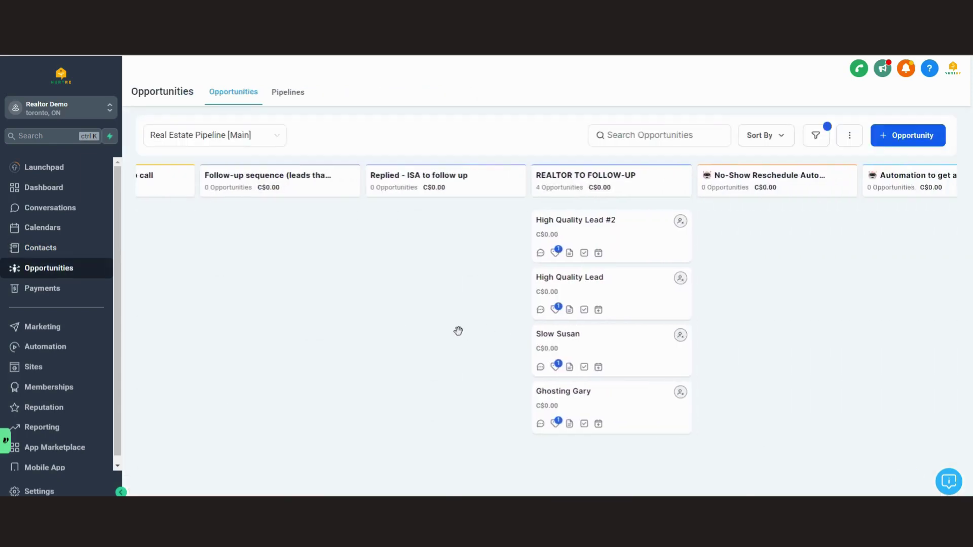
left_click_drag(623, 280, 436, 220)
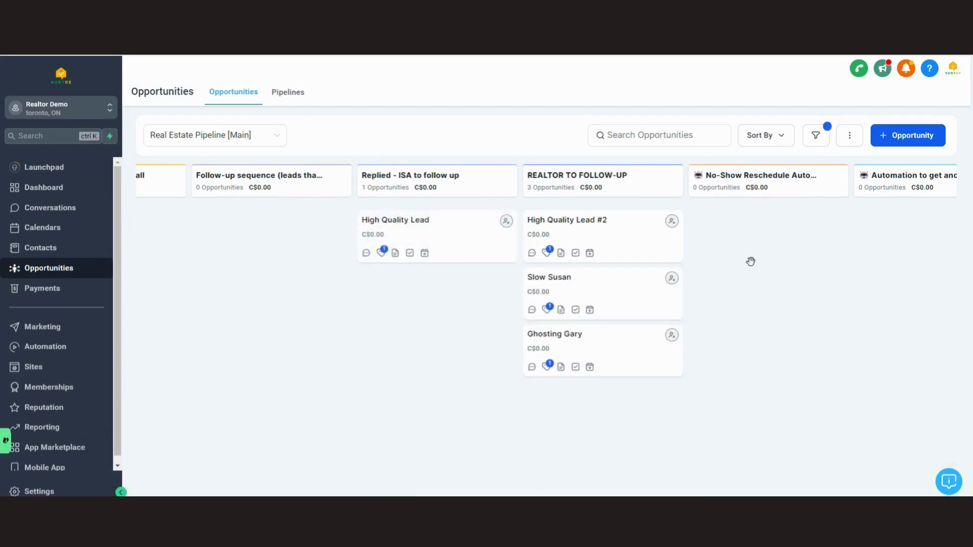
- Open the Automations to get another meeting workflow from the Editable Automated Follow-Ups folder
left_click_drag(803, 267, 612, 278)
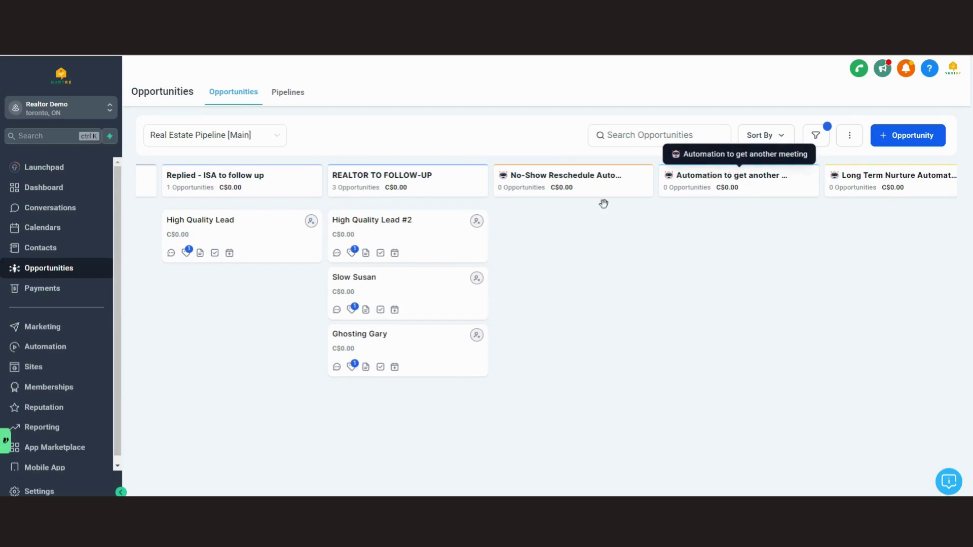
left_click(51, 346)
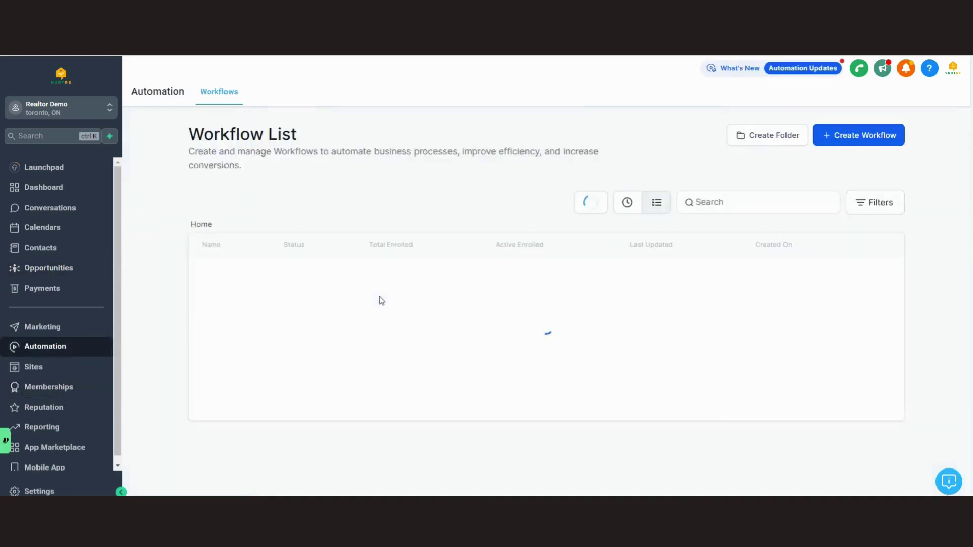
left_click(261, 353)
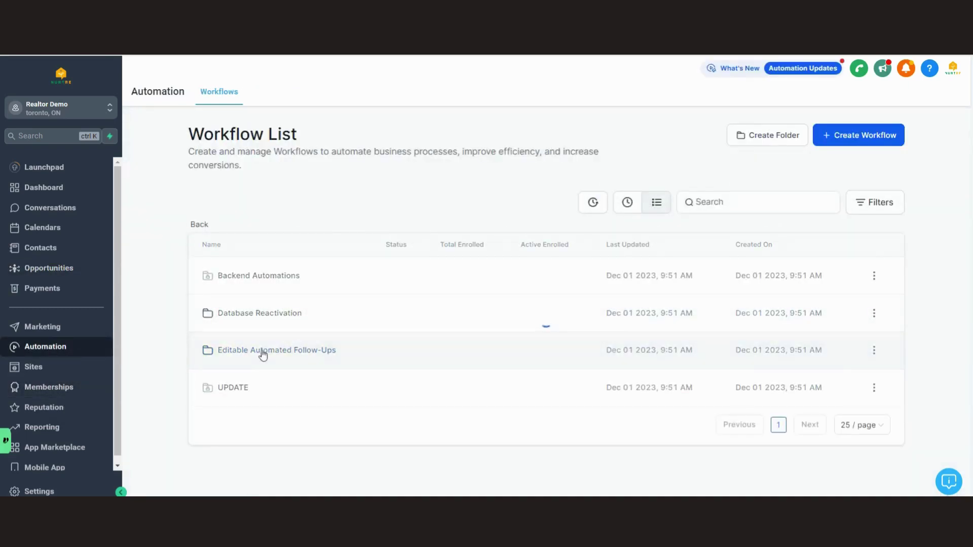
left_click(318, 430)
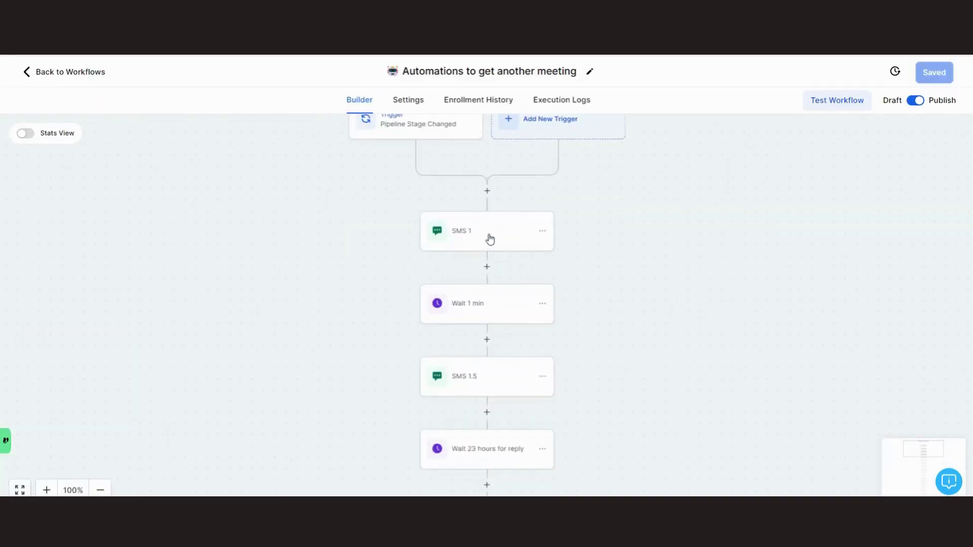
- Open the SMS 1 action in the Automations to get another meeting workflow and examine its message text and contact and user first-name placeholders
left_click(488, 238)
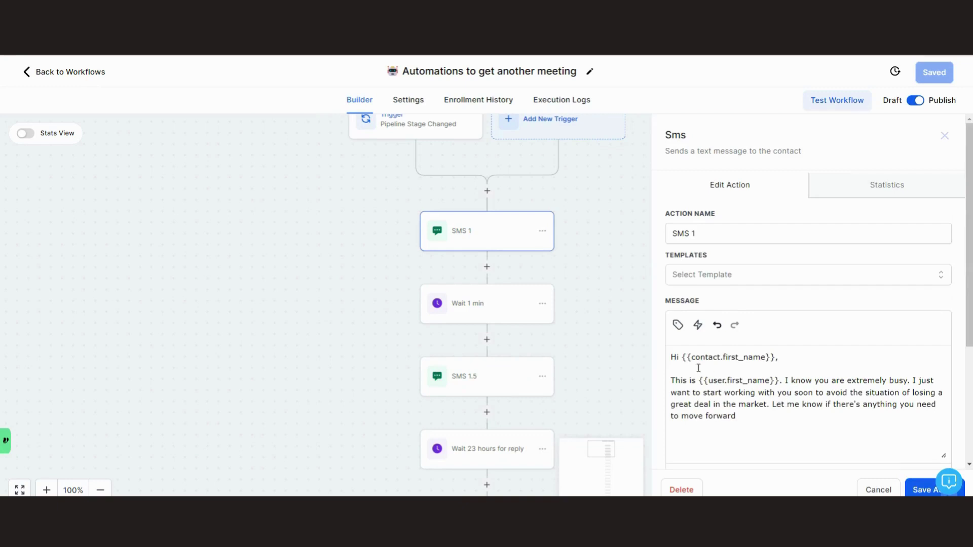
left_click(63, 79)
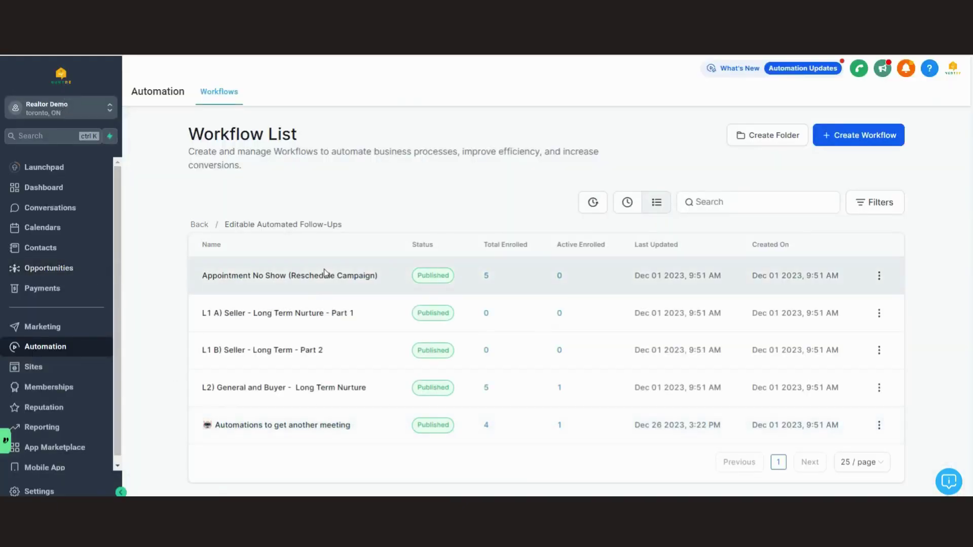
left_click(318, 426)
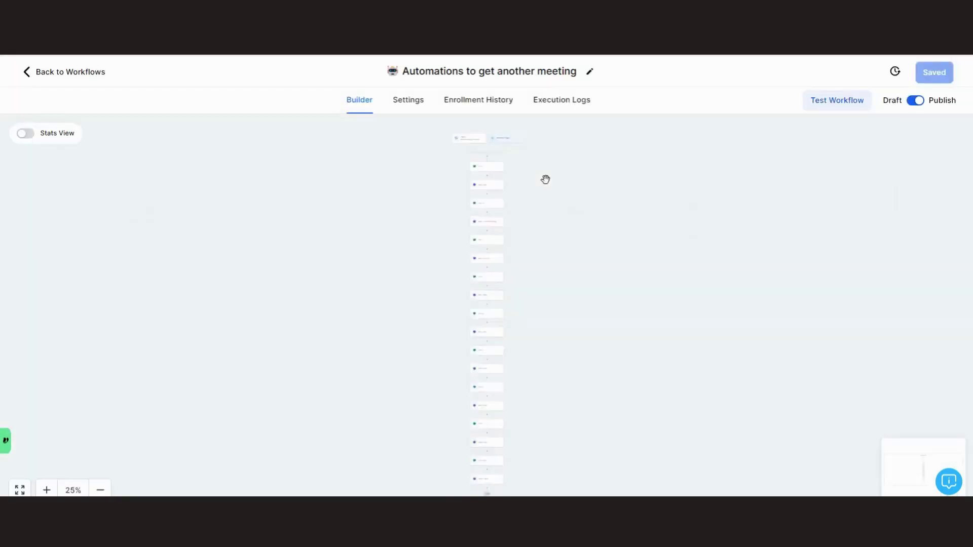
left_click(490, 231)
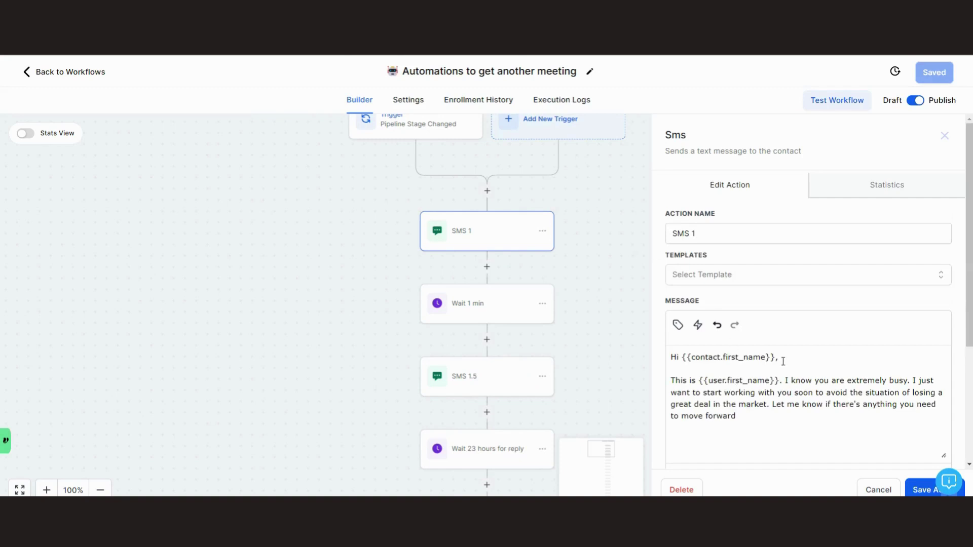
left_click_drag(775, 358, 679, 361)
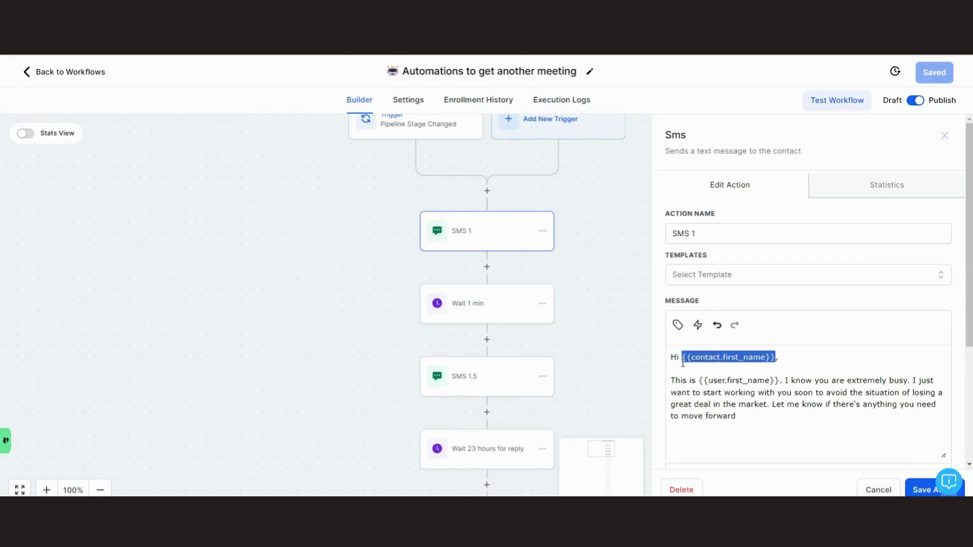
left_click(776, 372)
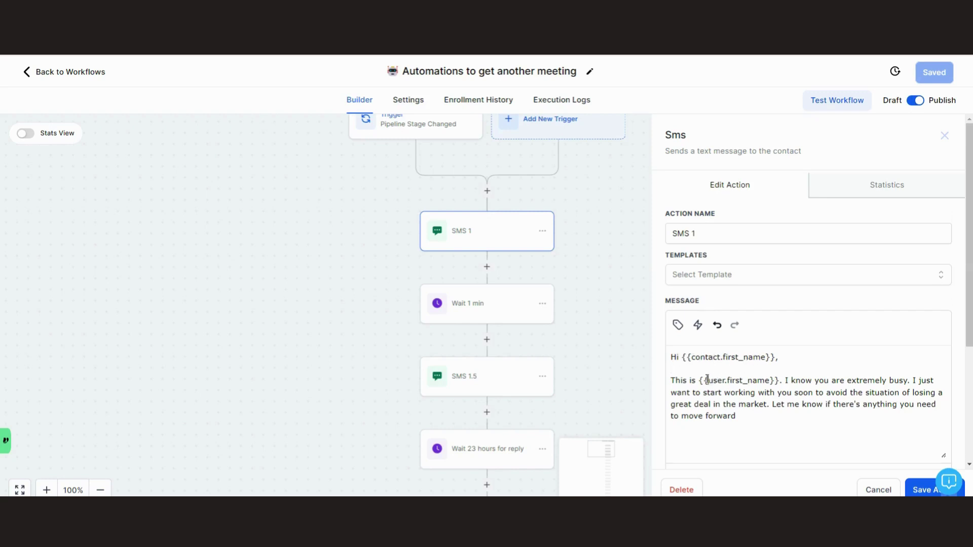
left_click_drag(708, 380, 771, 382)
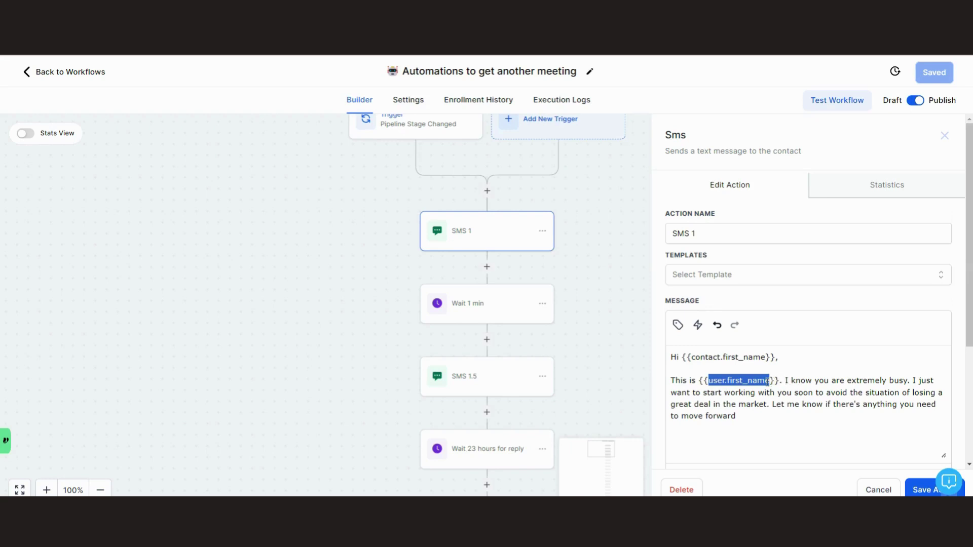
left_click(771, 381)
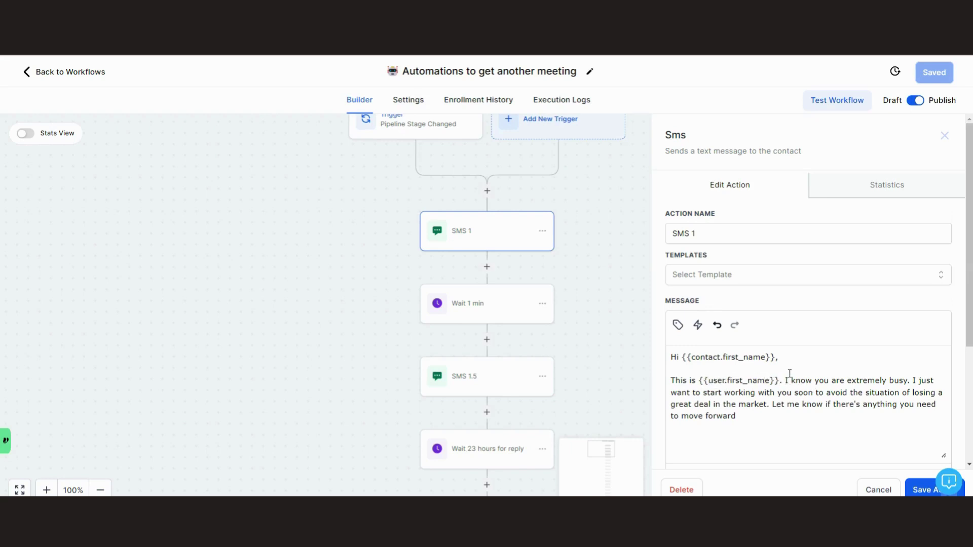
left_click_drag(785, 380, 838, 426)
- Return to the opportunities board and move High Quality Lead from Replied - ISA to follow up to the REALTOR TO FOLLOW-UP stage
left_click(92, 76)
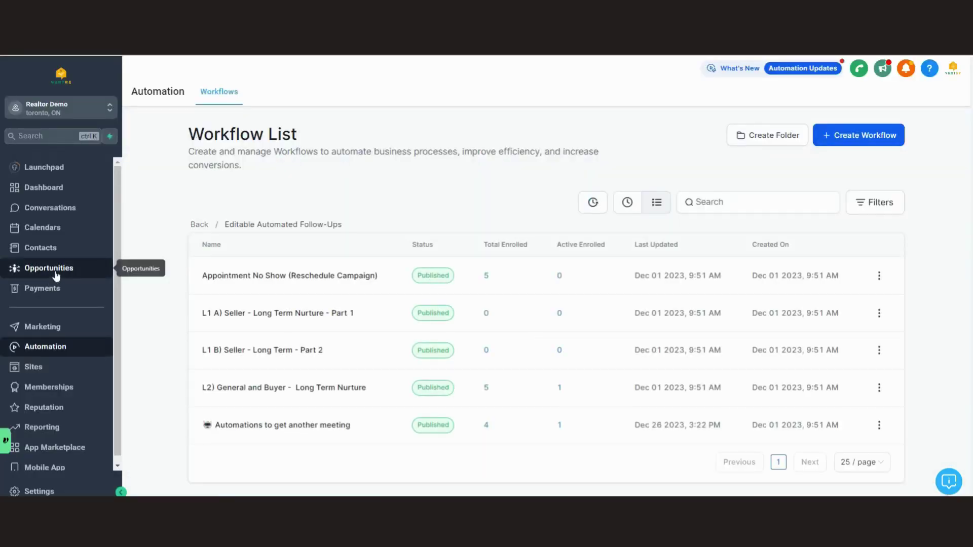
left_click(56, 273)
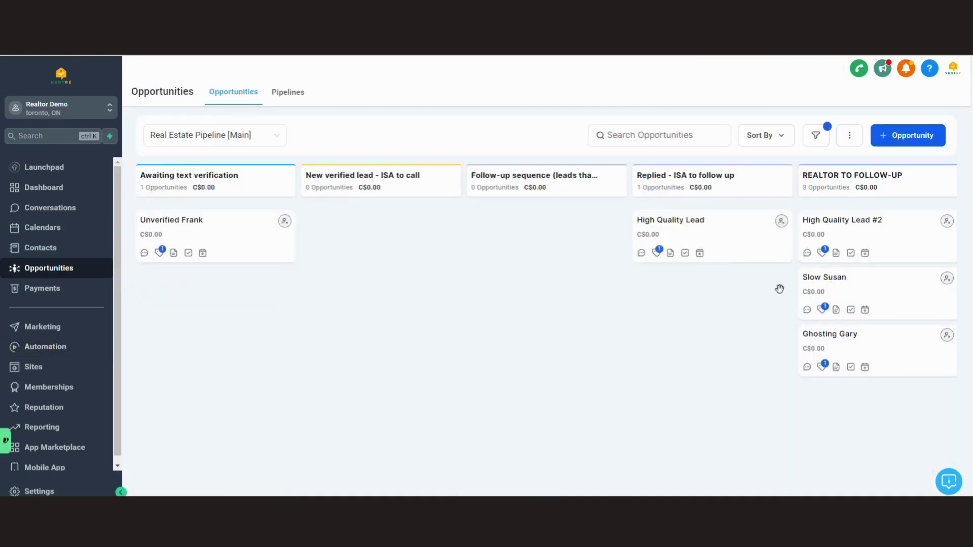
left_click_drag(780, 287, 514, 309)
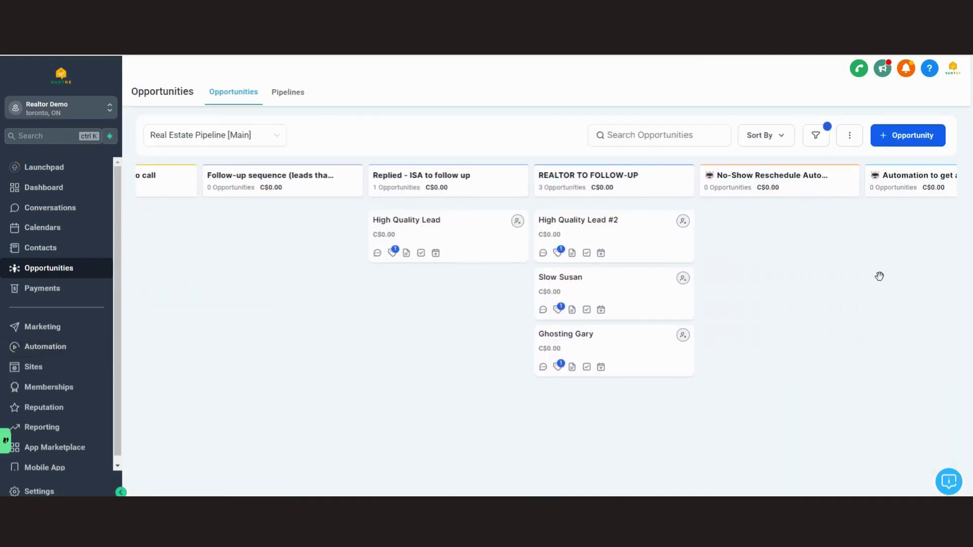
left_click_drag(879, 276, 749, 282)
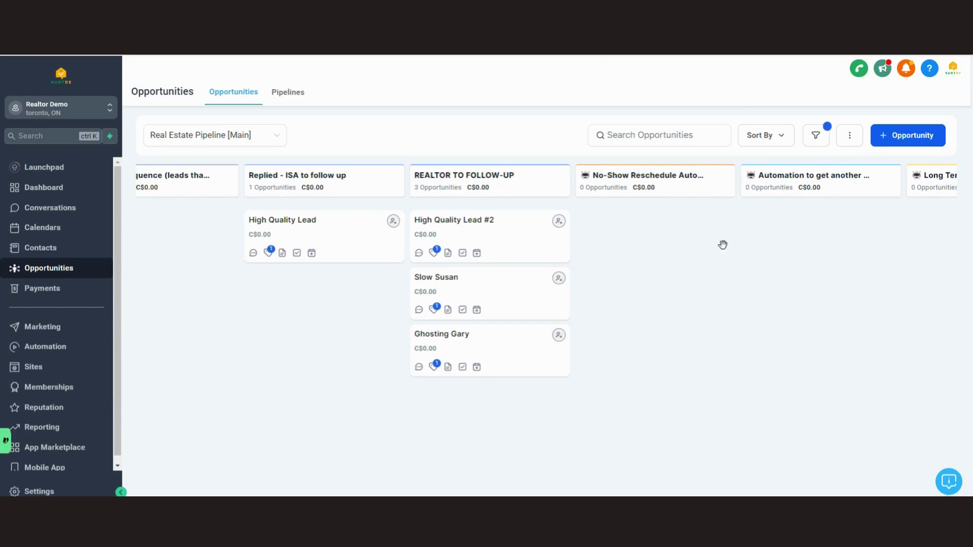
left_click_drag(719, 261, 542, 269)
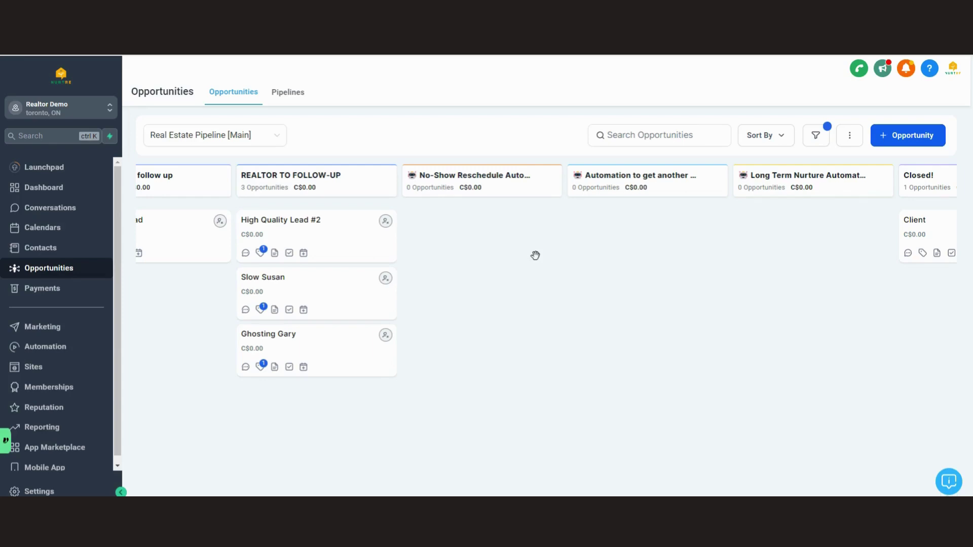
left_click_drag(189, 223, 347, 393)
- View the contact record of the third lead in the REALTOR TO FOLLOW-UP stage and return to the opportunities board
left_click_drag(584, 309, 545, 302)
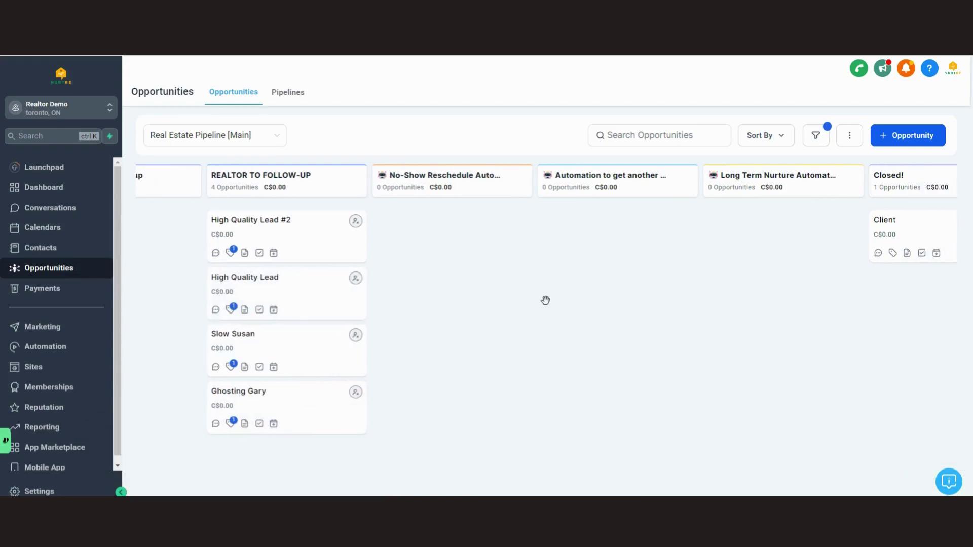
left_click(236, 335)
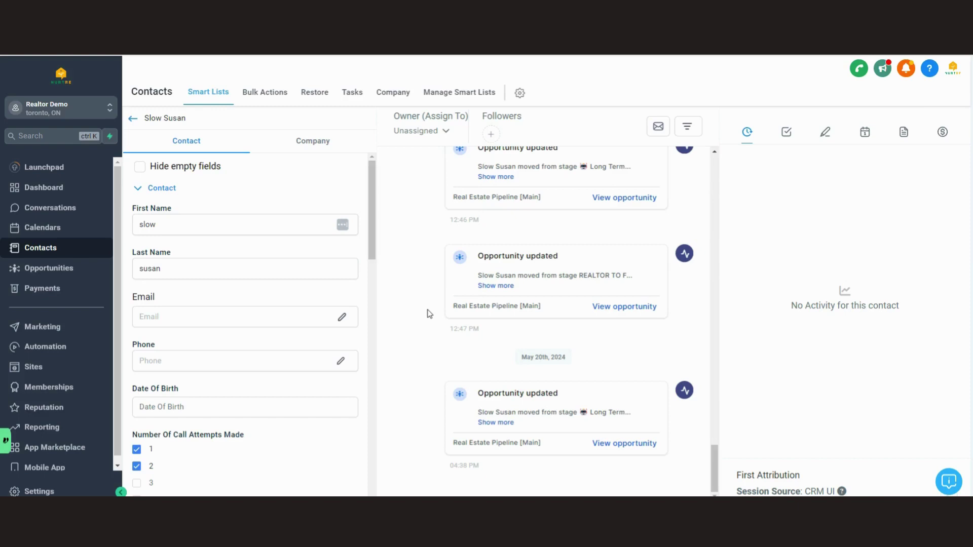
left_click(132, 118)
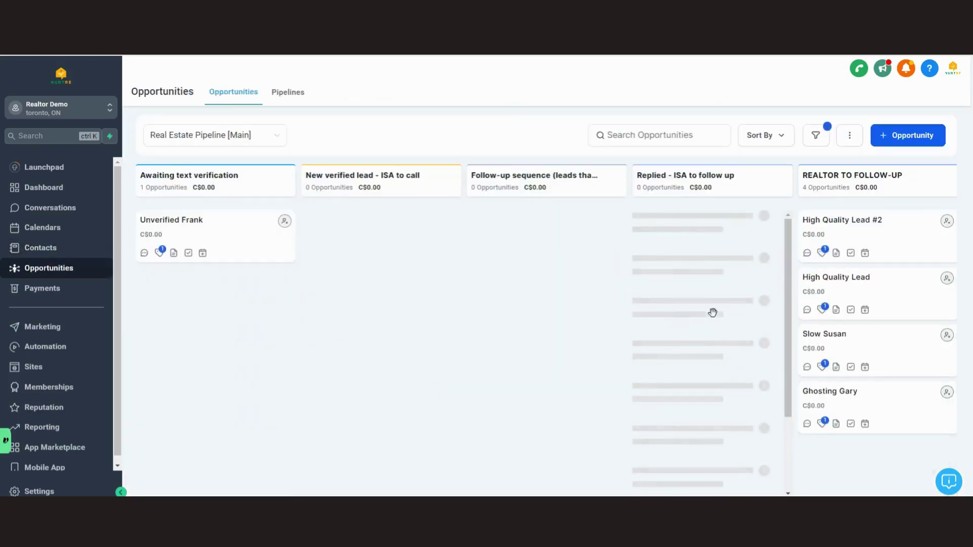
- Move the third lead in the REALTOR TO FOLLOW-UP stage to the Long Term Nurture Automation stage
left_click_drag(731, 331, 386, 302)
left_click_drag(801, 310, 523, 308)
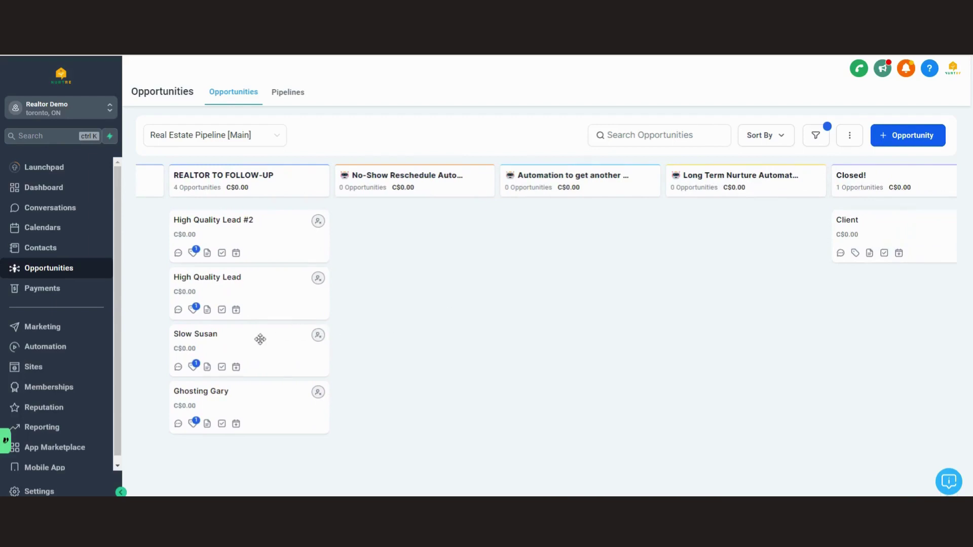
left_click_drag(250, 339, 709, 223)
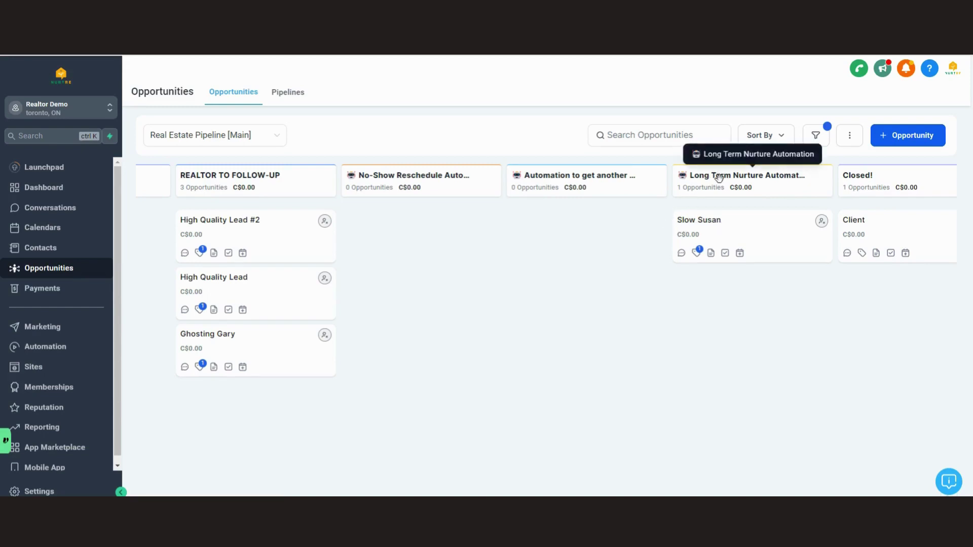
- Examine the long-term nurture workflows in the Editable Automated Follow-Ups folder and return to the opportunities board
left_click(65, 351)
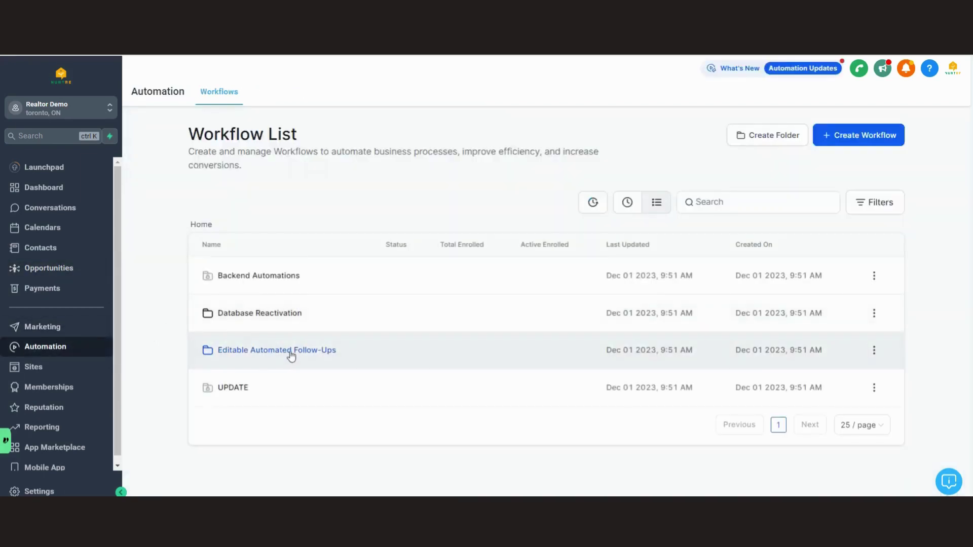
left_click(291, 353)
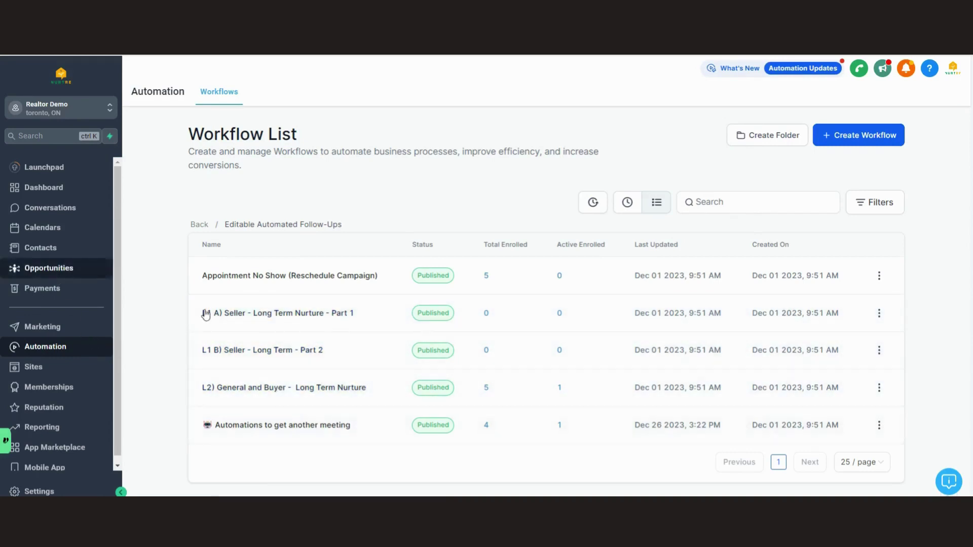
left_click(56, 273)
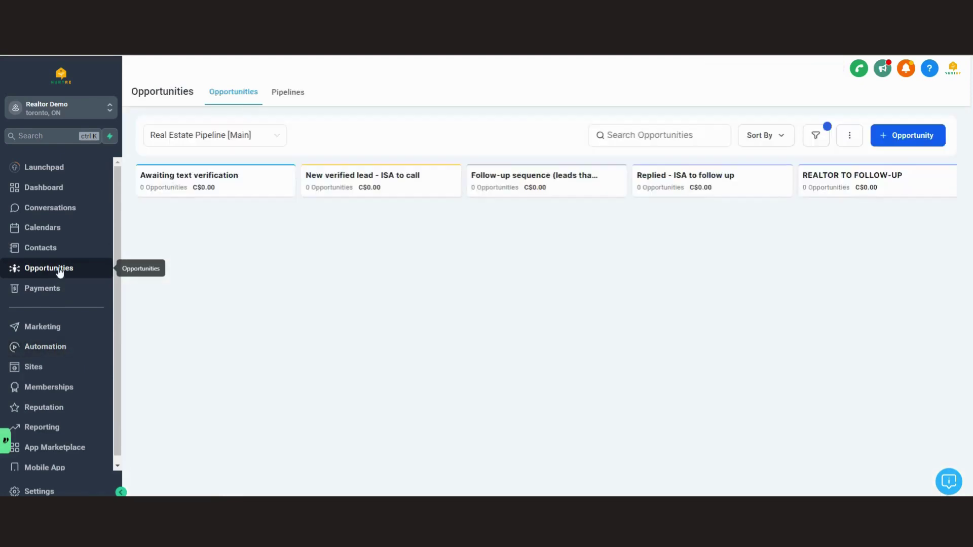
- Move the Long Term Nurture Automation lead to REALTOR TO FOLLOW-UP and back to Long Term Nurture Automation
left_click_drag(713, 267, 293, 294)
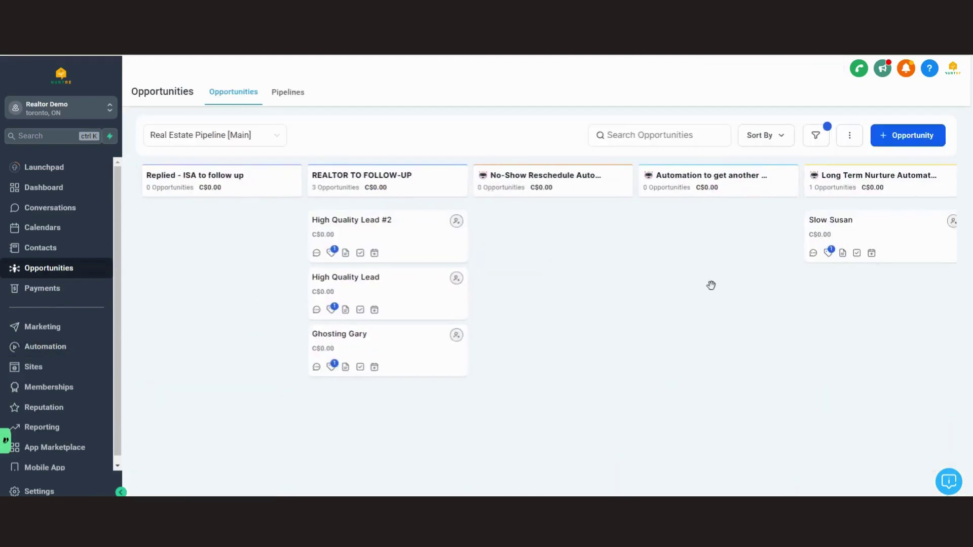
left_click_drag(713, 285, 615, 308)
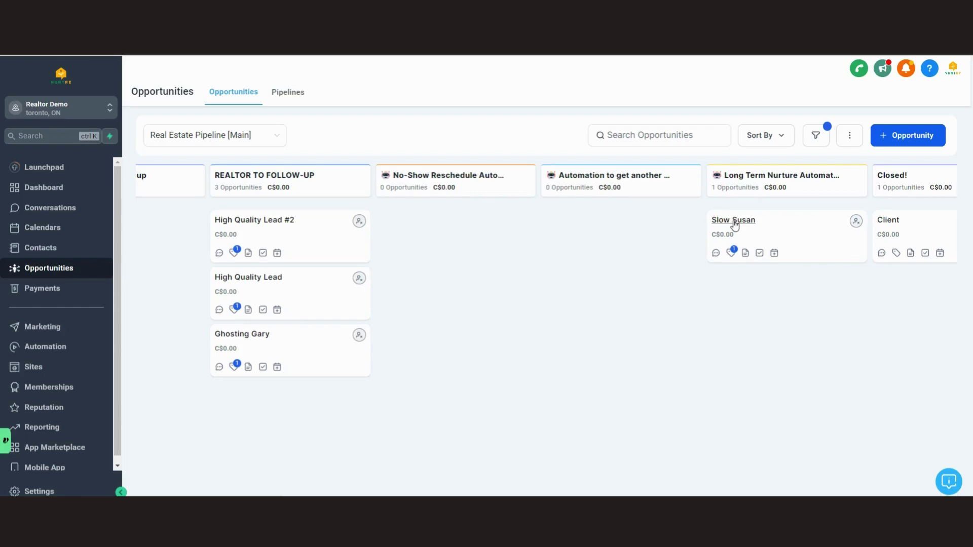
left_click_drag(679, 249, 608, 255)
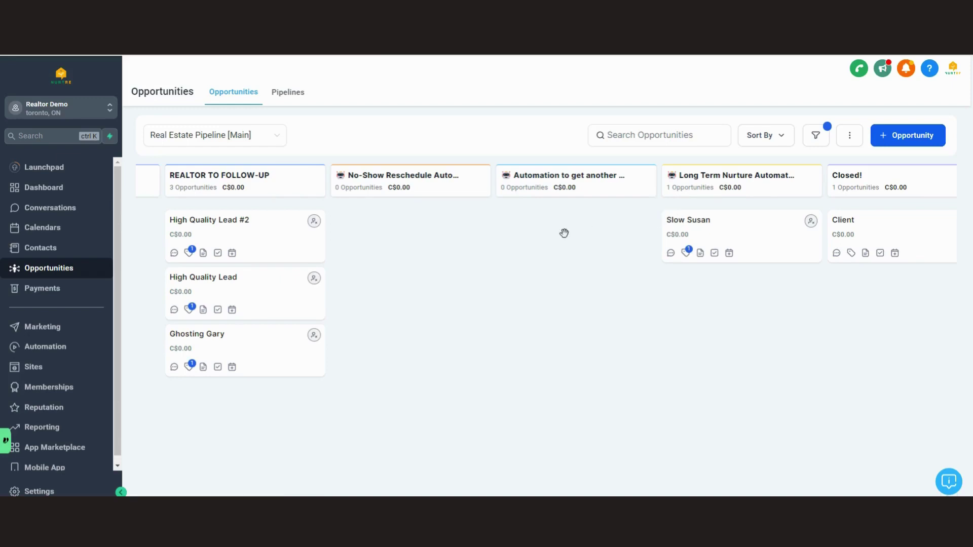
left_click_drag(541, 255, 591, 260)
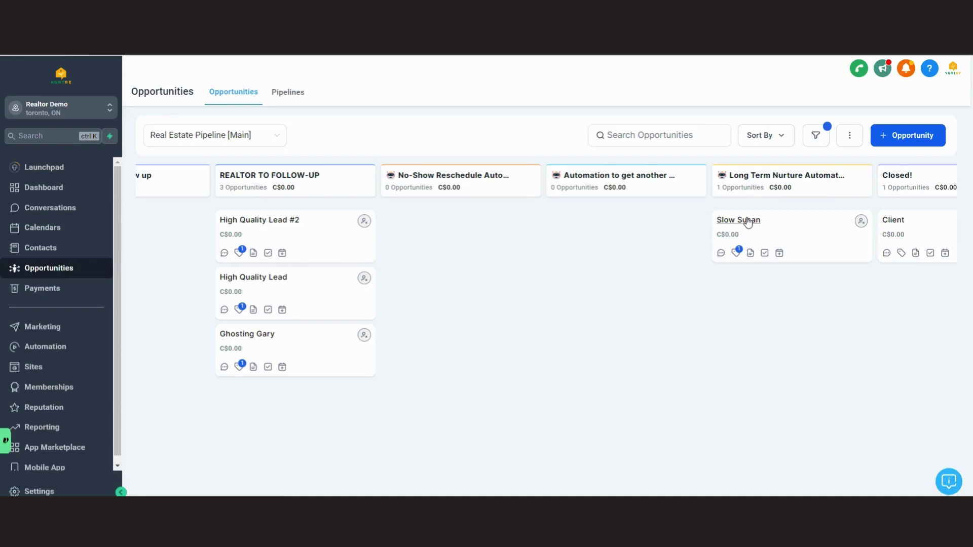
scroll(647, 230, "left", 3)
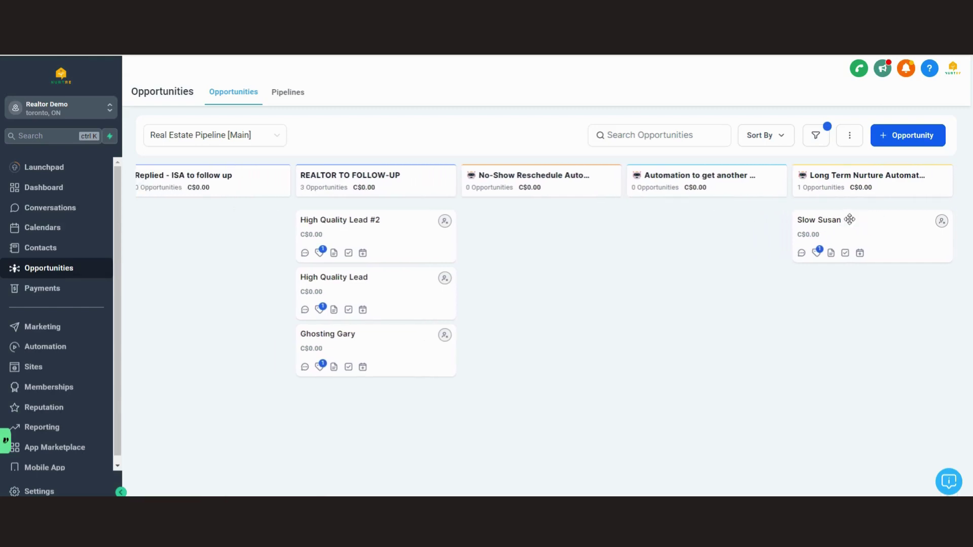
left_click_drag(849, 219, 336, 408)
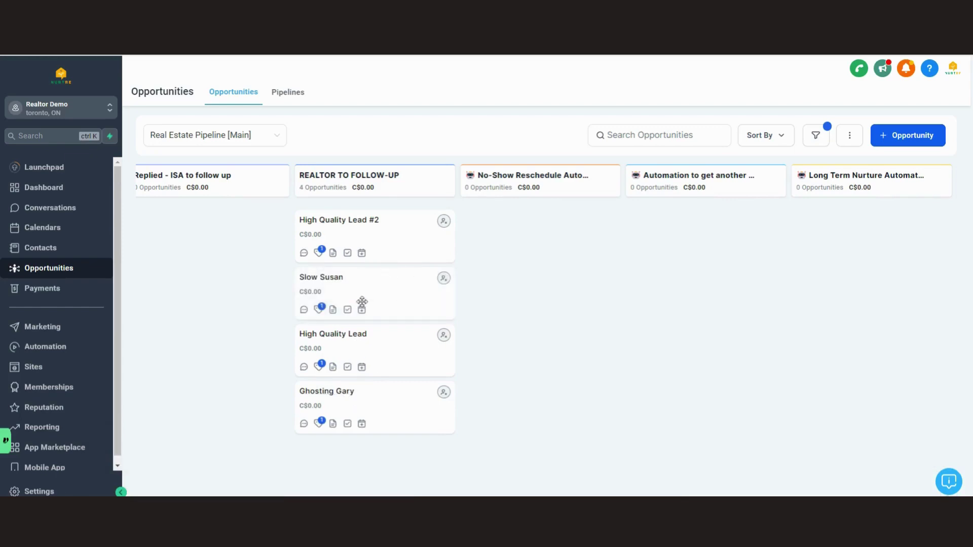
left_click_drag(388, 287, 861, 229)
- Move the last lead in the REALTOR TO FOLLOW-UP stage to the No-Show Reschedule stage
left_click_drag(376, 340, 562, 234)
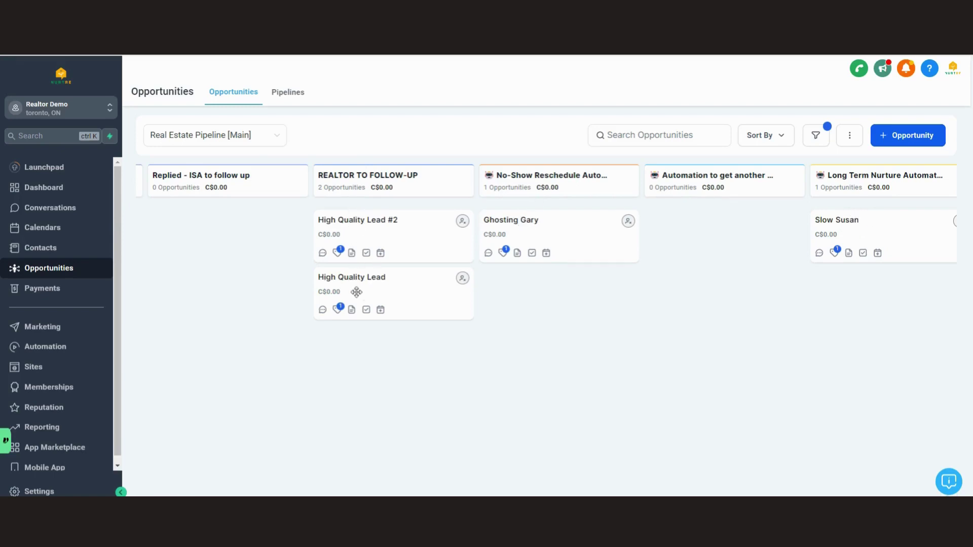
left_click_drag(402, 373, 506, 360)
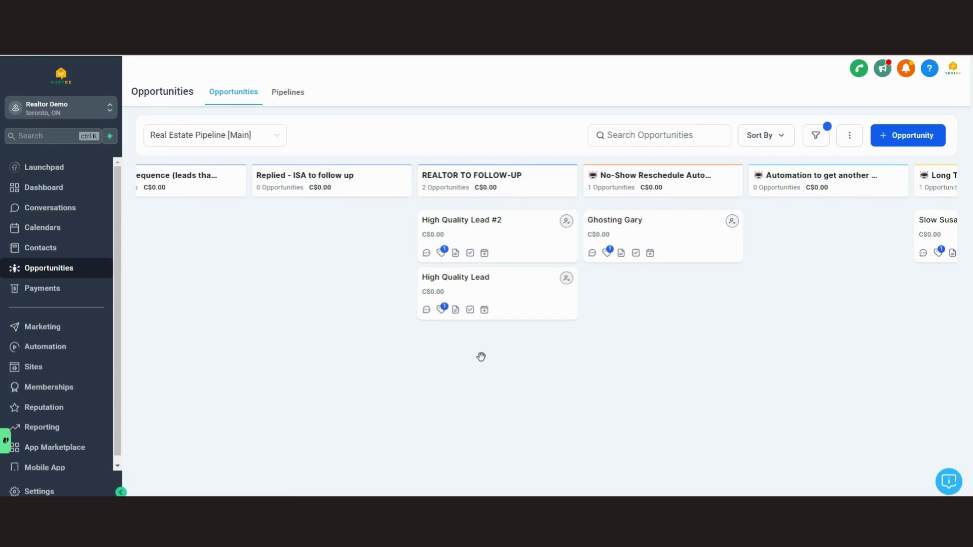
left_click_drag(482, 358, 506, 358)
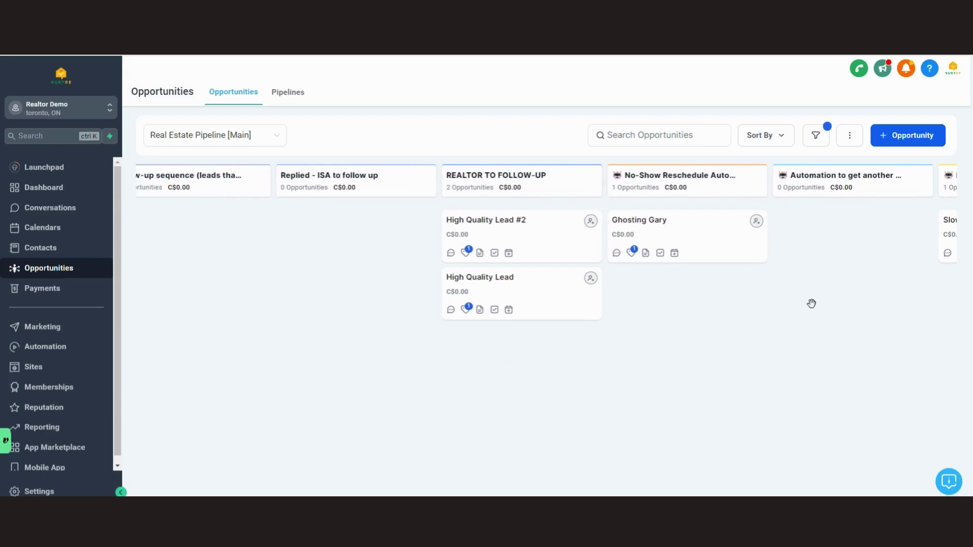
left_click_drag(809, 304, 769, 286)
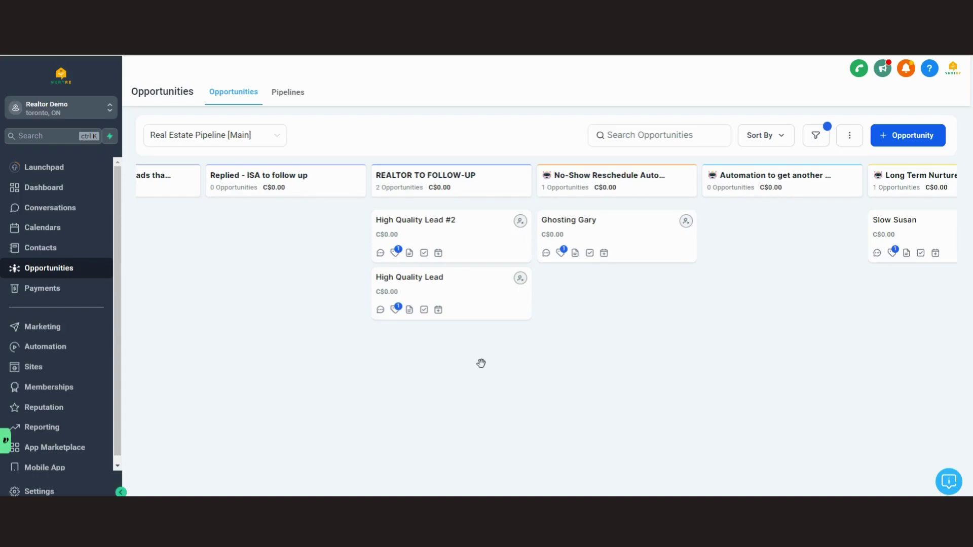
left_click_drag(481, 359, 504, 329)
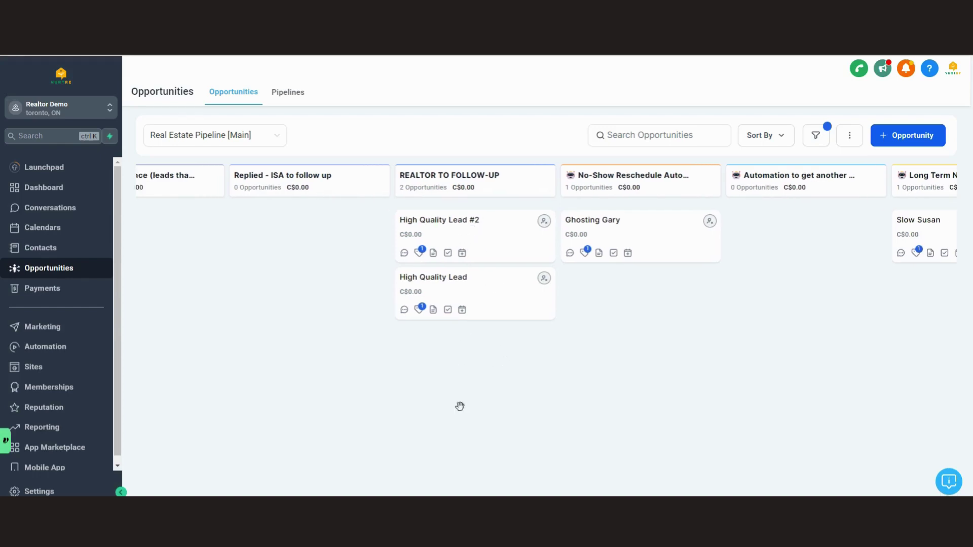
scroll(558, 353, "right", 3)
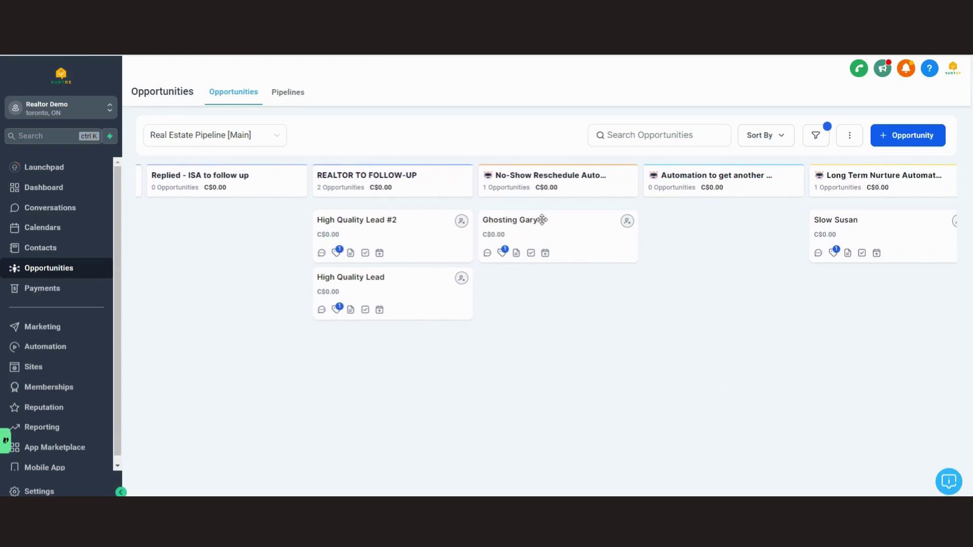
left_click_drag(500, 378, 549, 345)
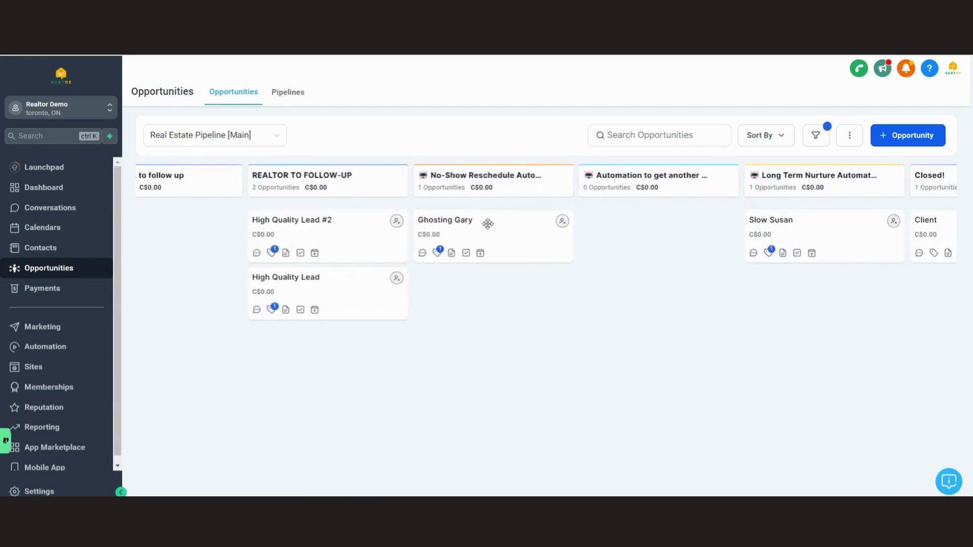